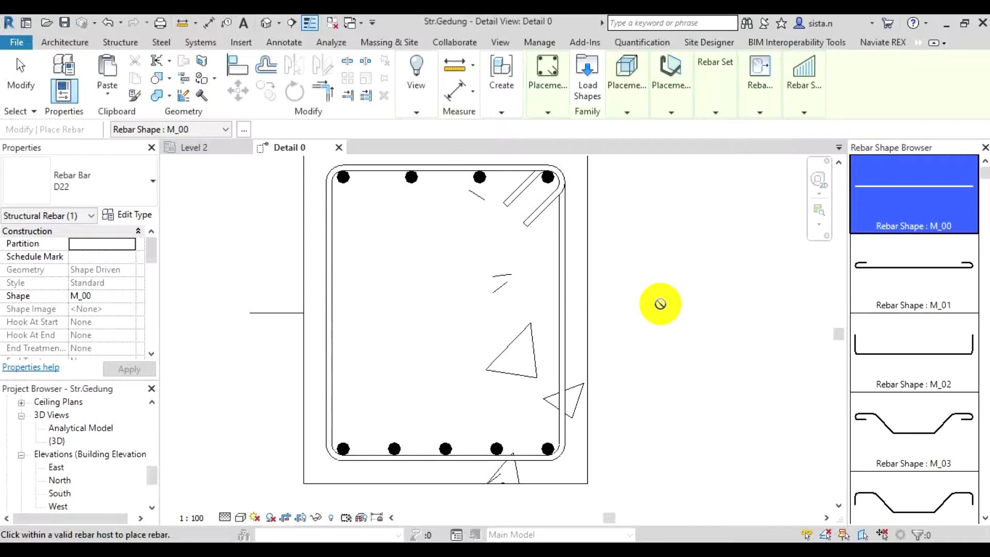
Pan and zoom around the beam cross-section to recentre it in the view
middle_drag(445, 316, 514, 338)
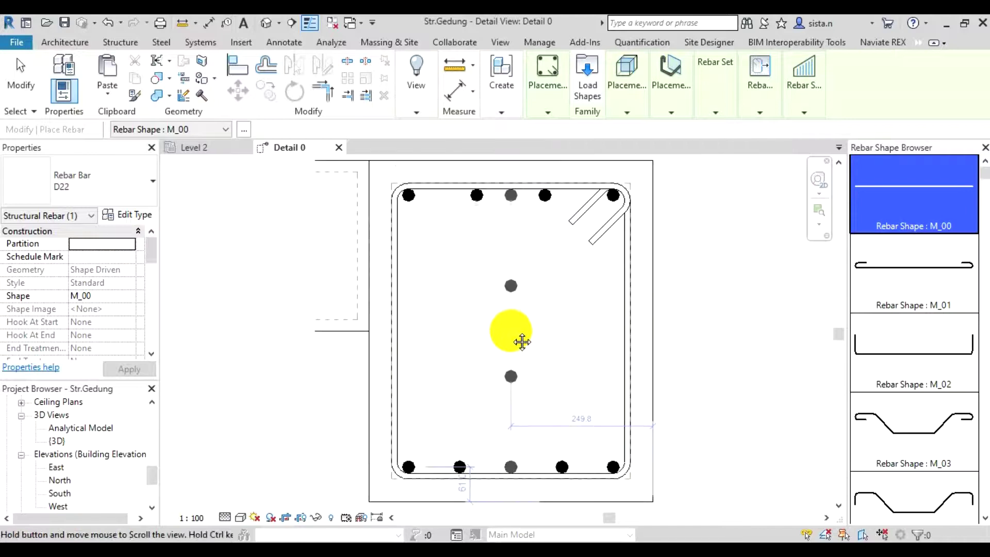
scroll(507, 309, down, 2)
middle_drag(633, 305, 622, 304)
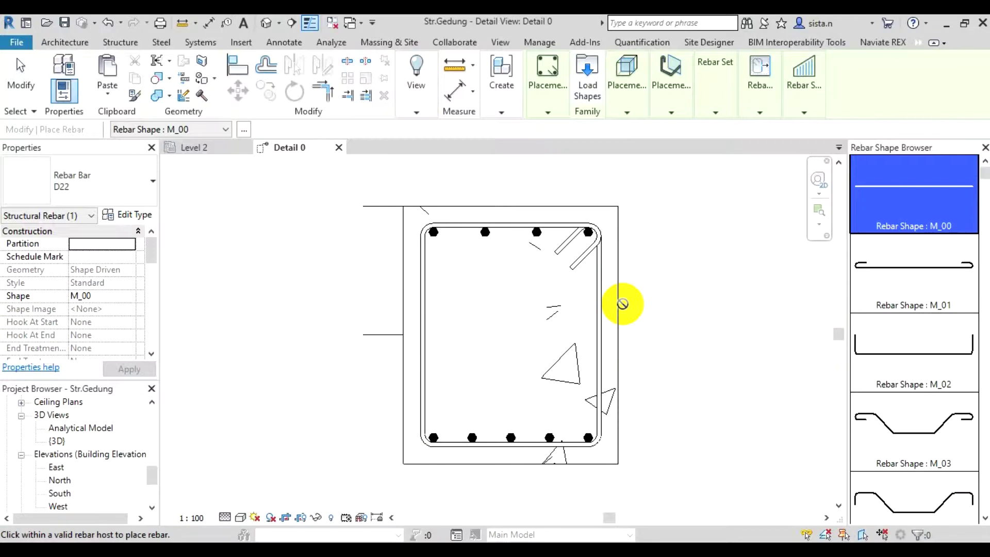
scroll(546, 336, up, 1)
mouse_move(542, 339)
middle_down()
mouse_move(464, 347)
mouse_move(475, 342)
middle_up()
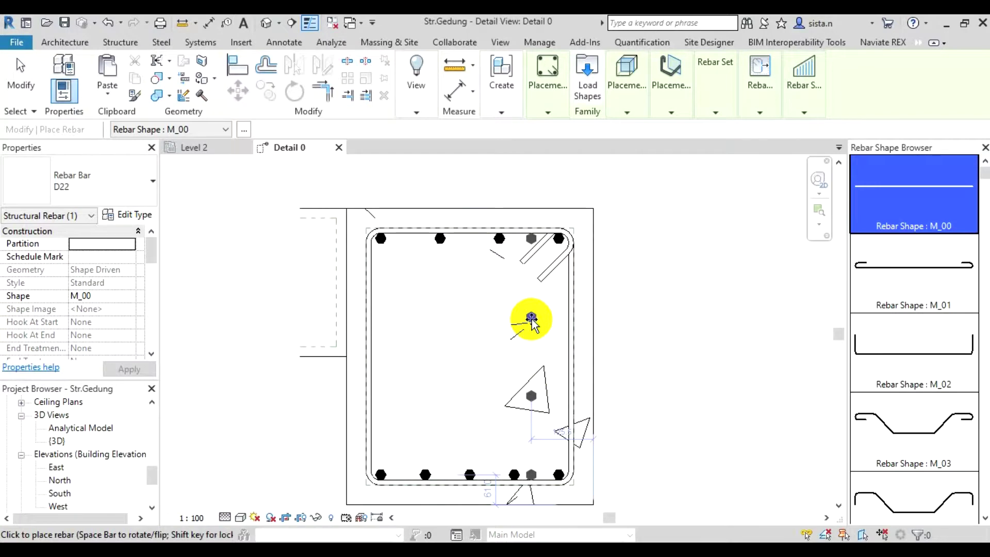
scroll(528, 320, up, 2)
scroll(384, 348, down, 2)
scroll(361, 382, down, 2)
scroll(320, 412, up, 1)
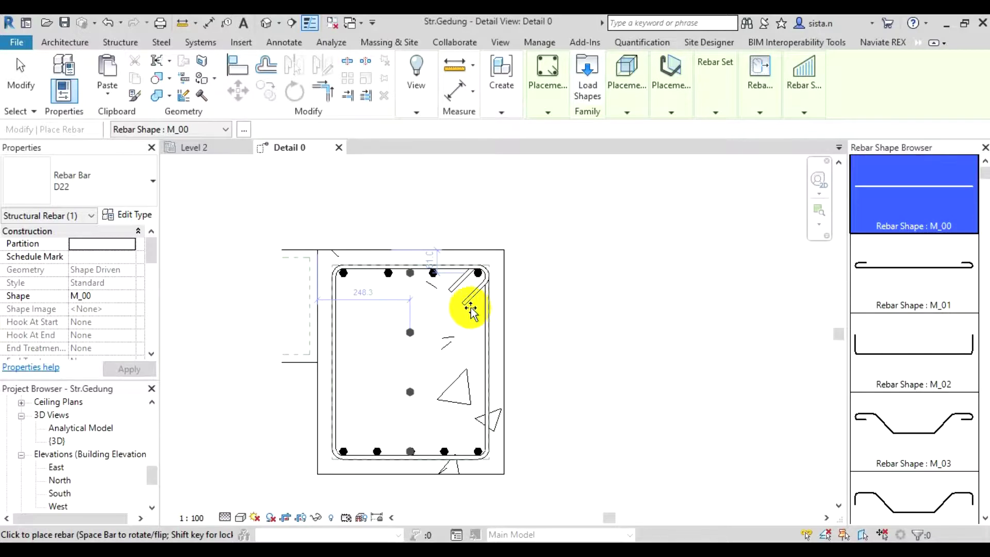
middle_drag(454, 330, 493, 341)
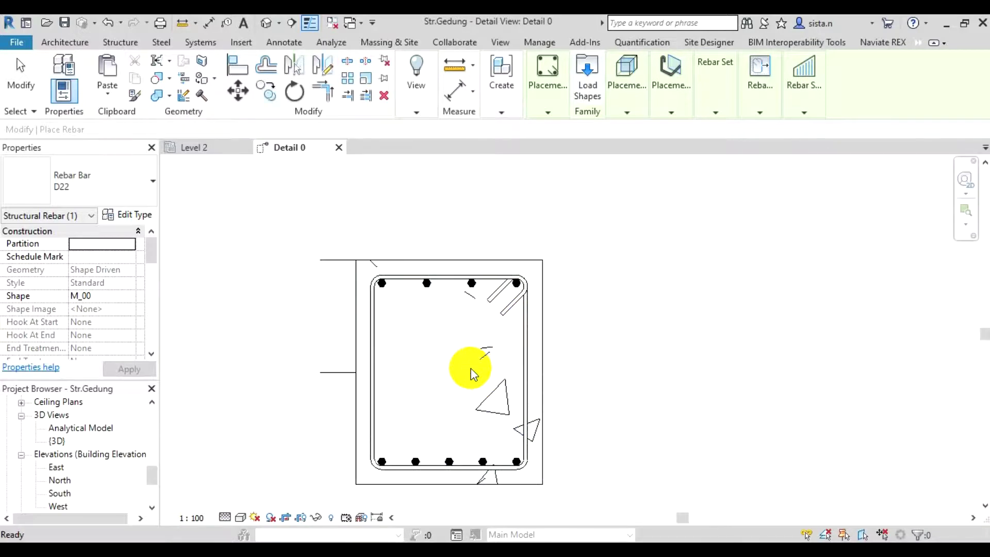
Cancel placement, select the beam, and start Rebar (RB) using the Sketch Rebar placement method
key(Escape)
click(546, 276)
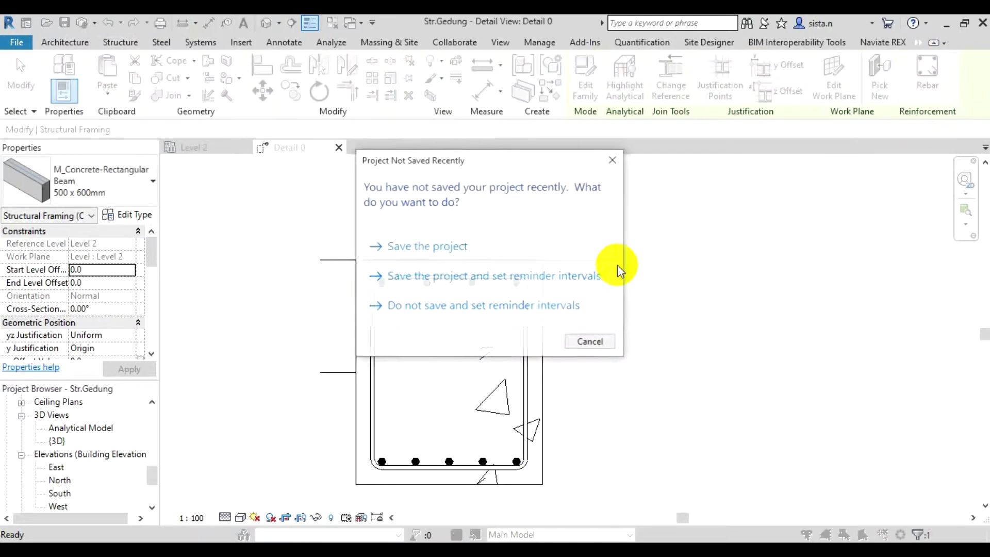
click(592, 342)
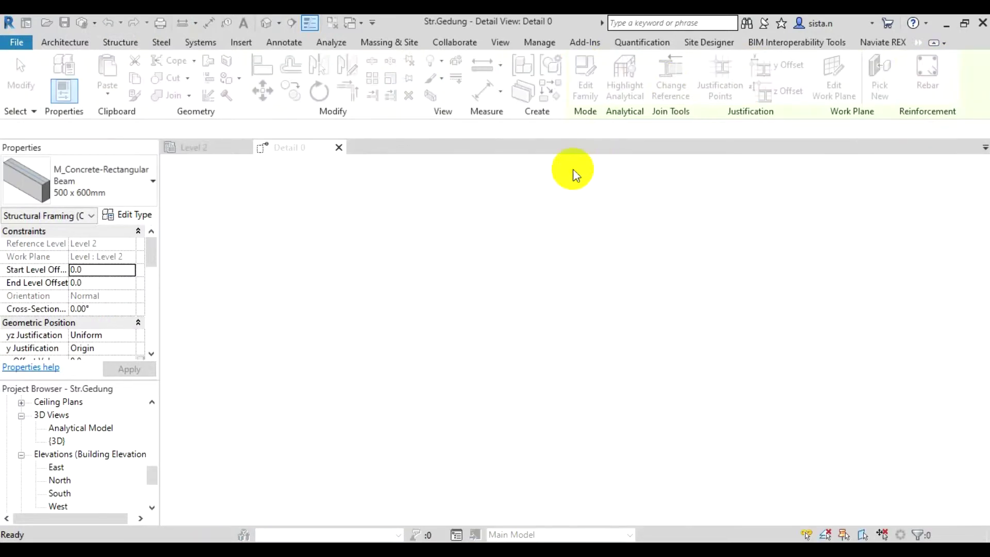
key(r)
key(b)
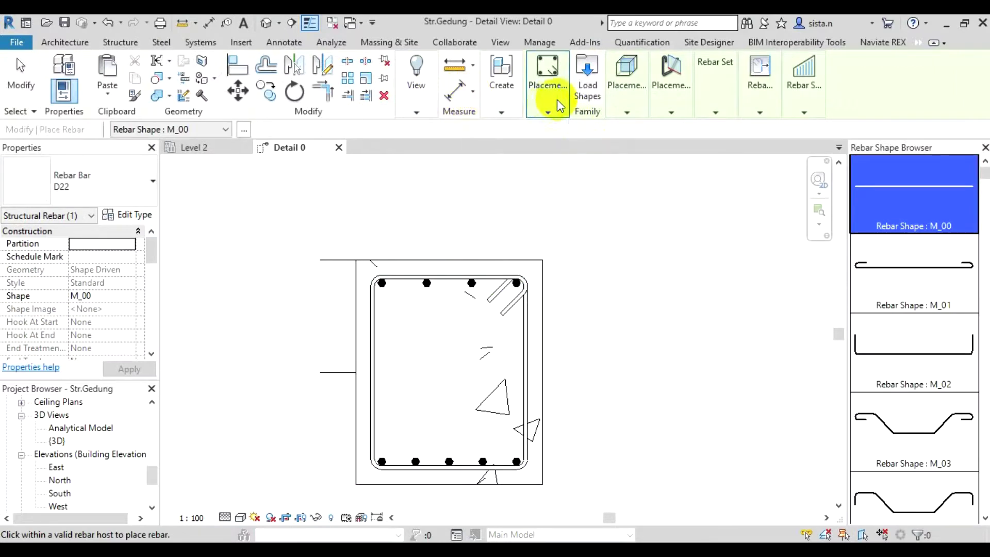
click(547, 98)
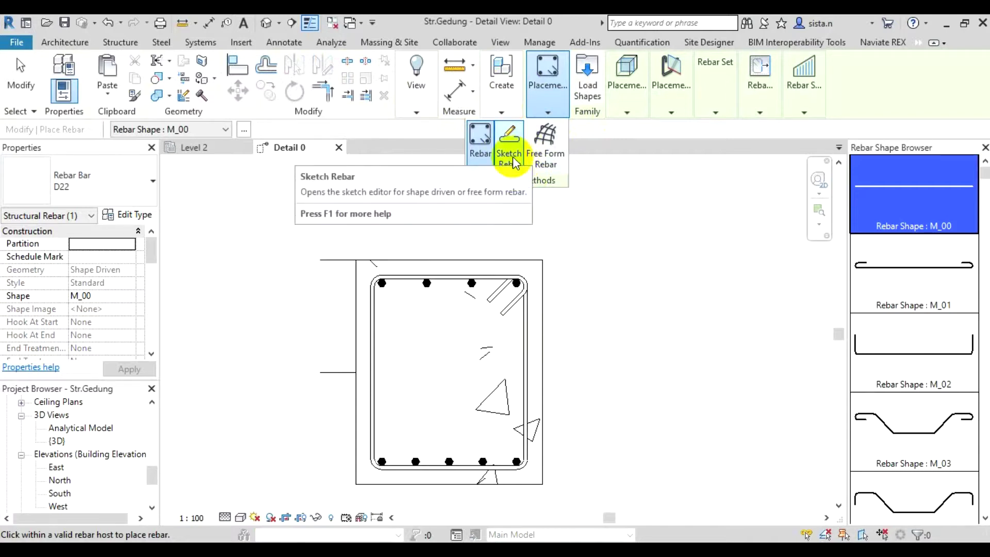
click(513, 156)
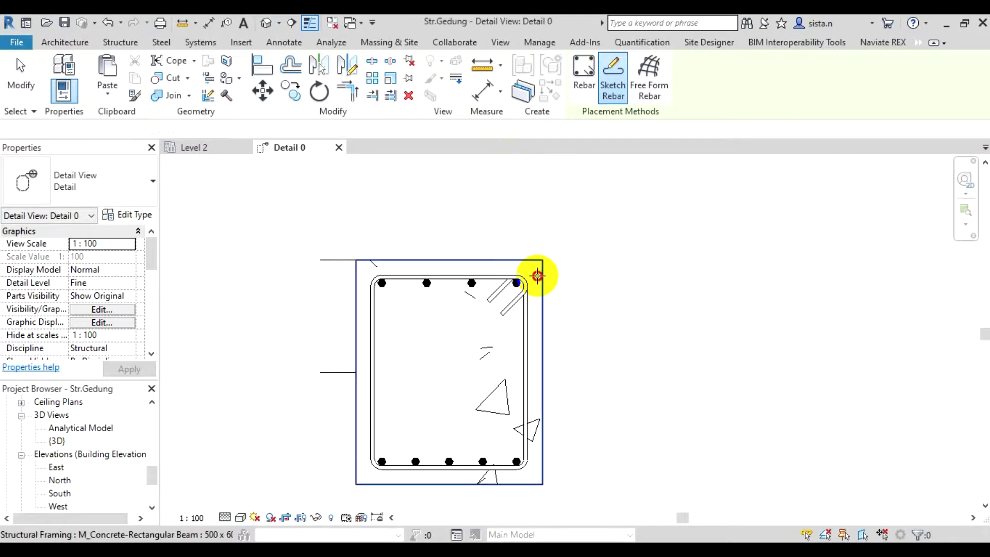
On the beam host, sketch an inverted-V bar from bottom-left bar to top midpoint to bottom-right bar
click(537, 275)
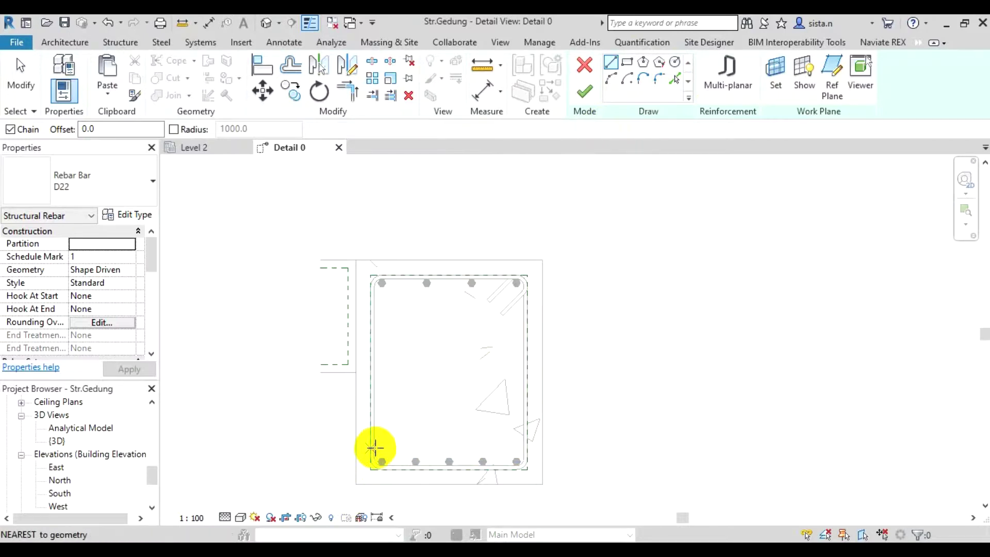
click(382, 452)
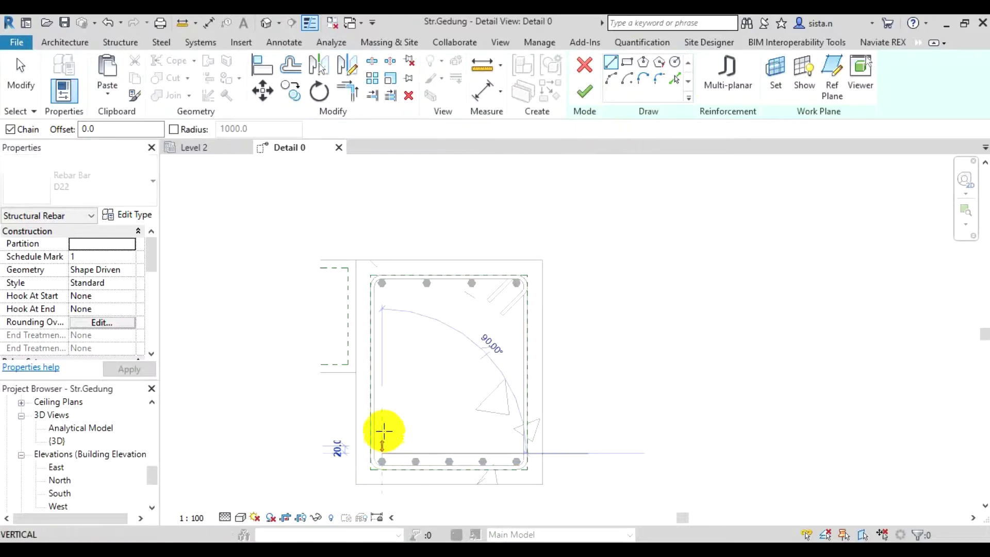
click(450, 286)
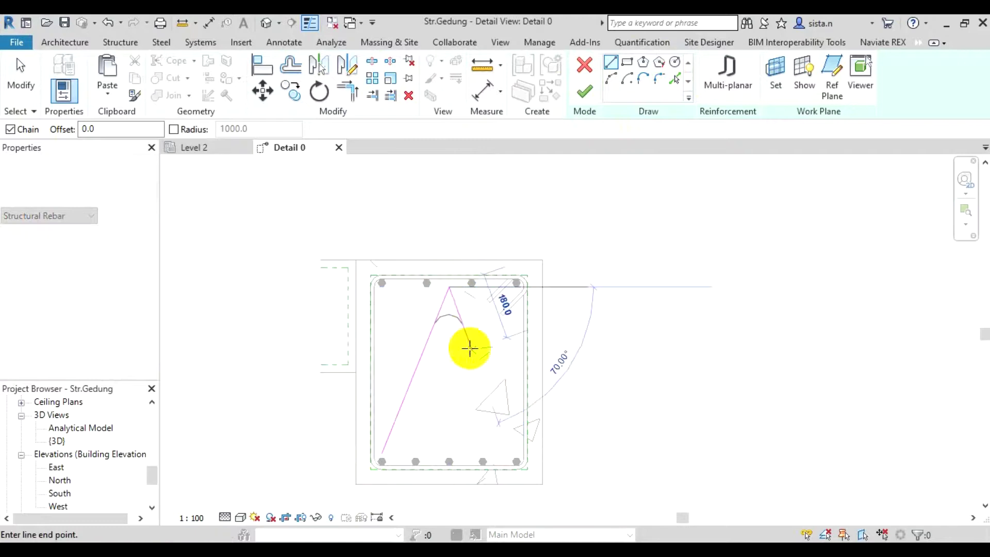
click(516, 454)
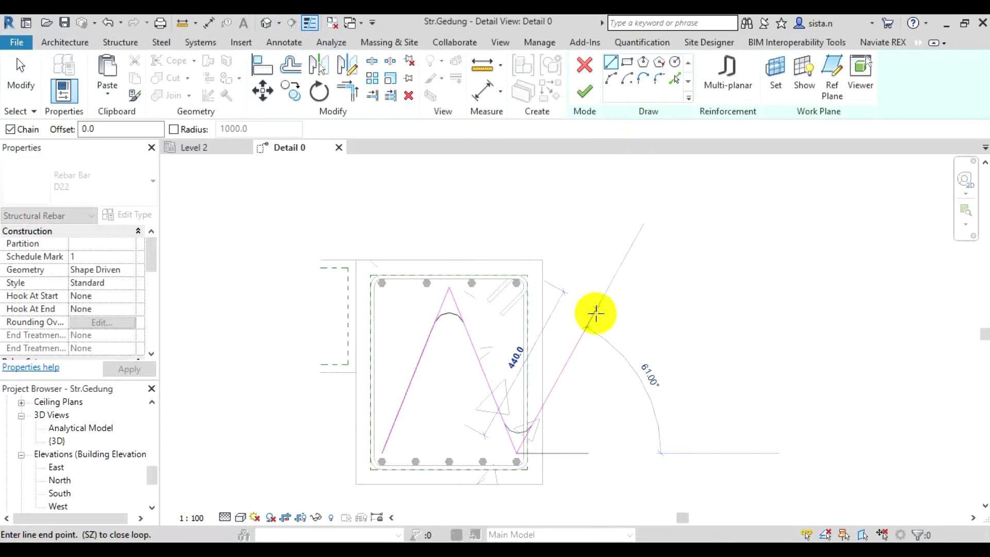
key(Escape)
key(Escape)
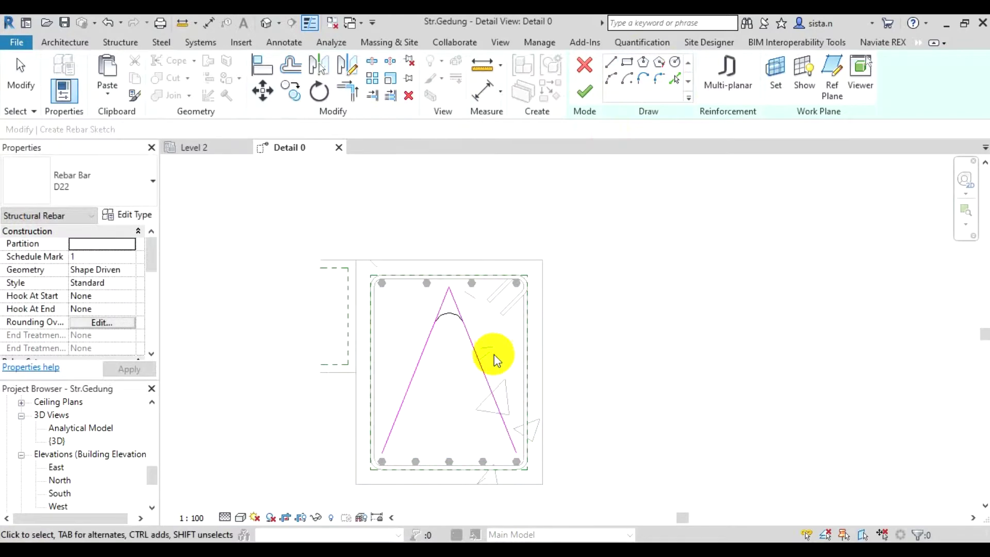
scroll(496, 359, up, 1)
scroll(449, 360, up, 2)
scroll(457, 354, up, 2)
scroll(442, 239, down, 3)
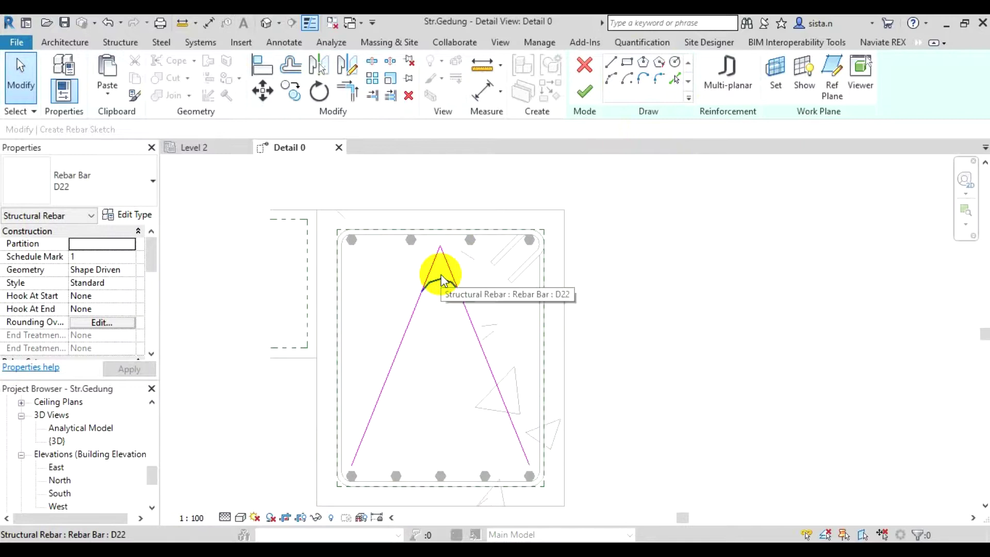
scroll(427, 323, up, 2)
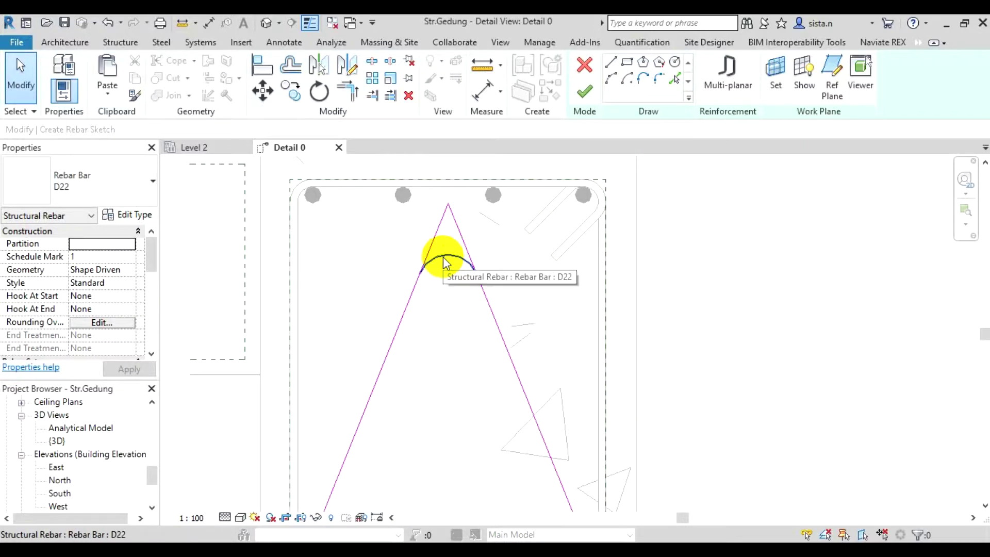
scroll(446, 263, down, 1)
scroll(448, 262, down, 1)
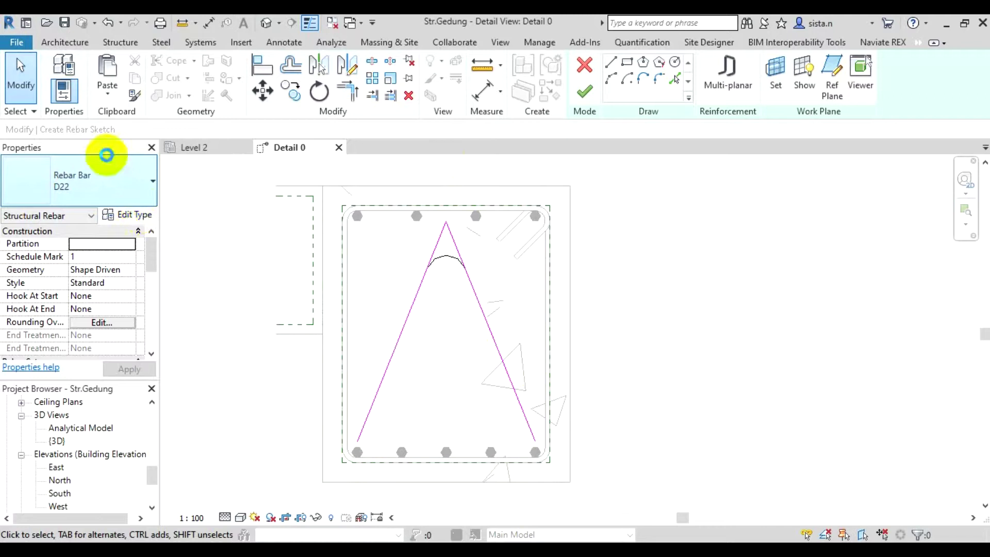
Finish the sketch and place Rebar Shape 1 inside the beam section
click(593, 94)
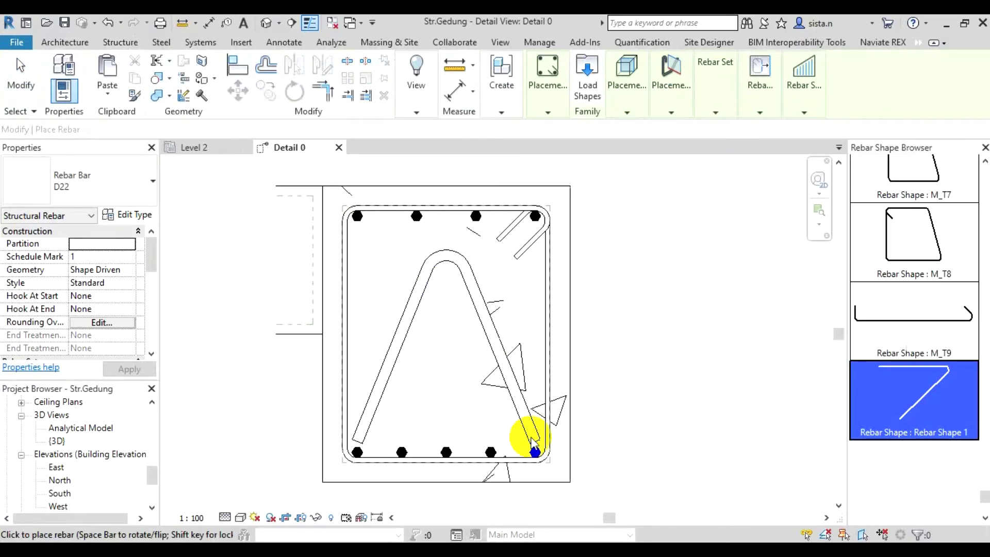
click(945, 404)
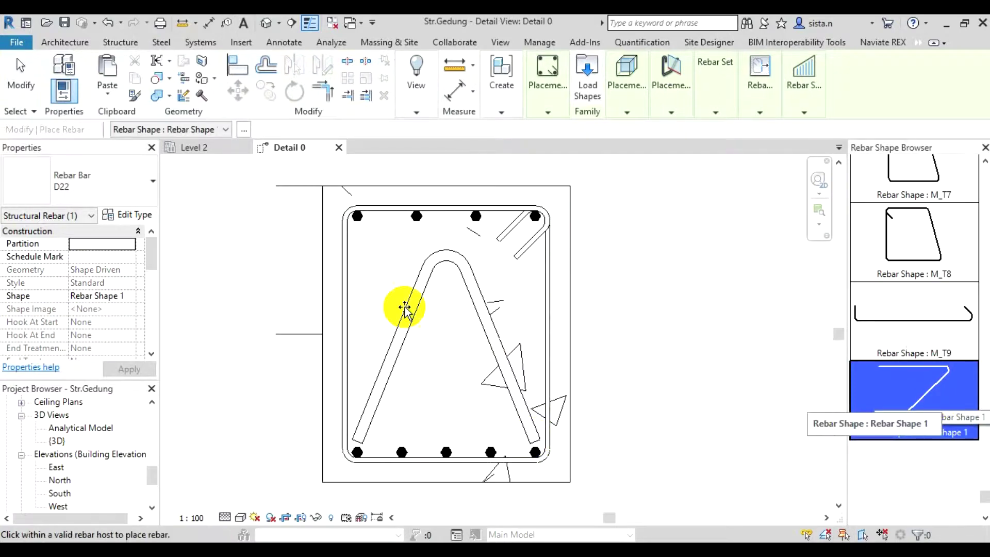
click(433, 277)
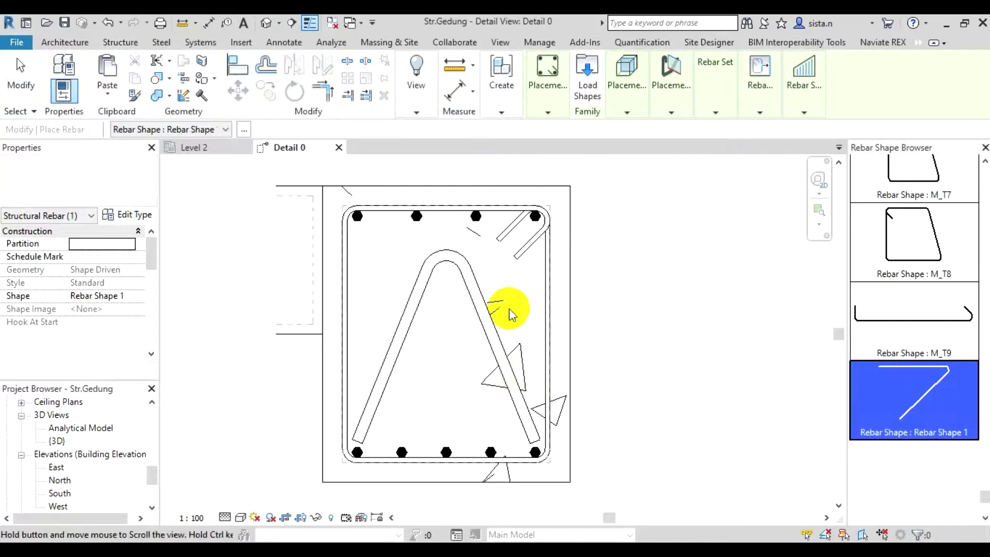
scroll(509, 308, down, 1)
key(Escape)
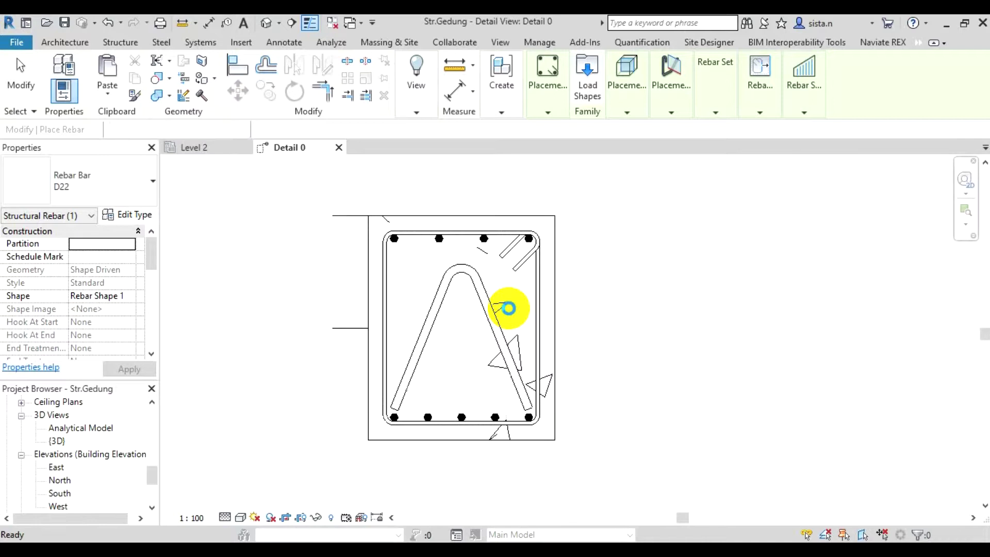
Select the A-shaped Rebar Shape 1 bar by its leg and delete it
scroll(509, 308, down, 1)
key(Escape)
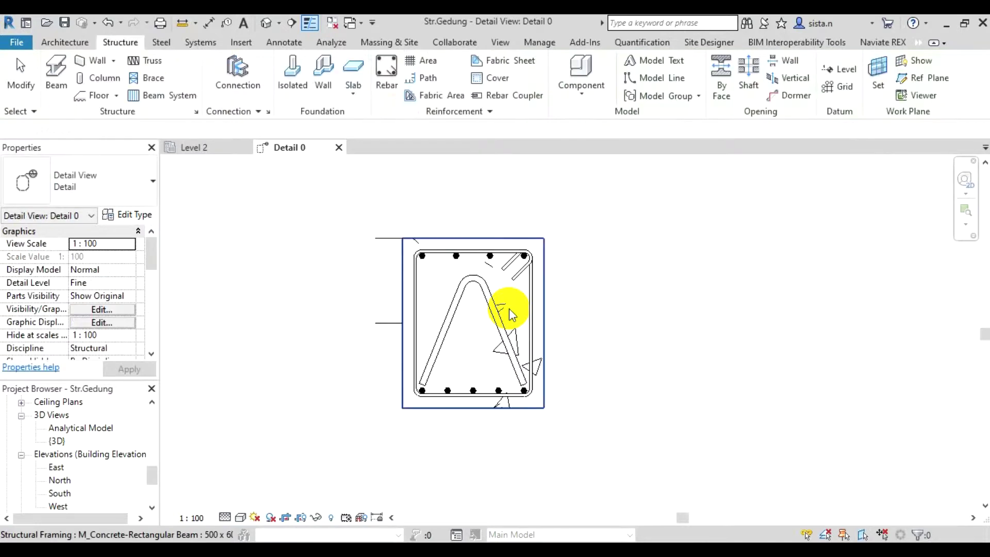
scroll(509, 308, up, 2)
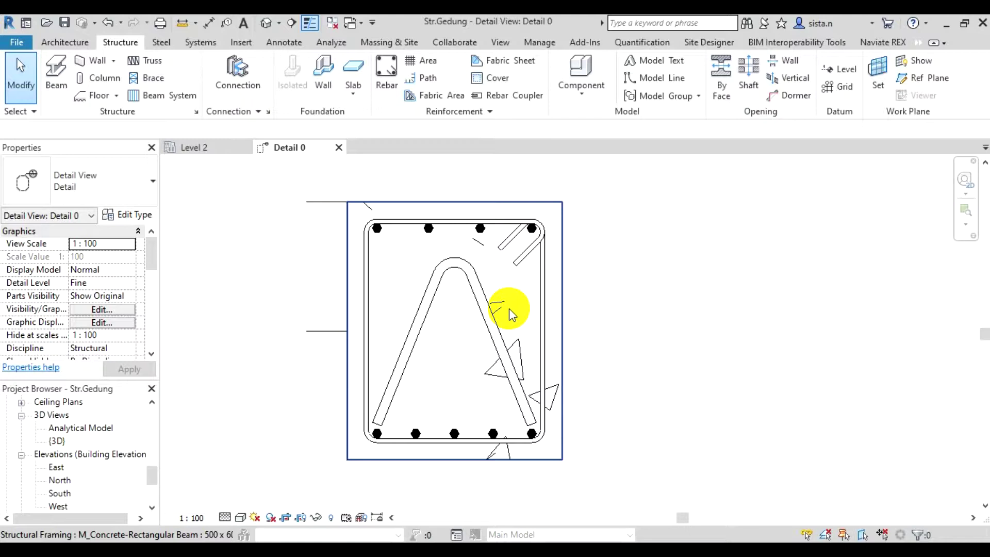
click(458, 267)
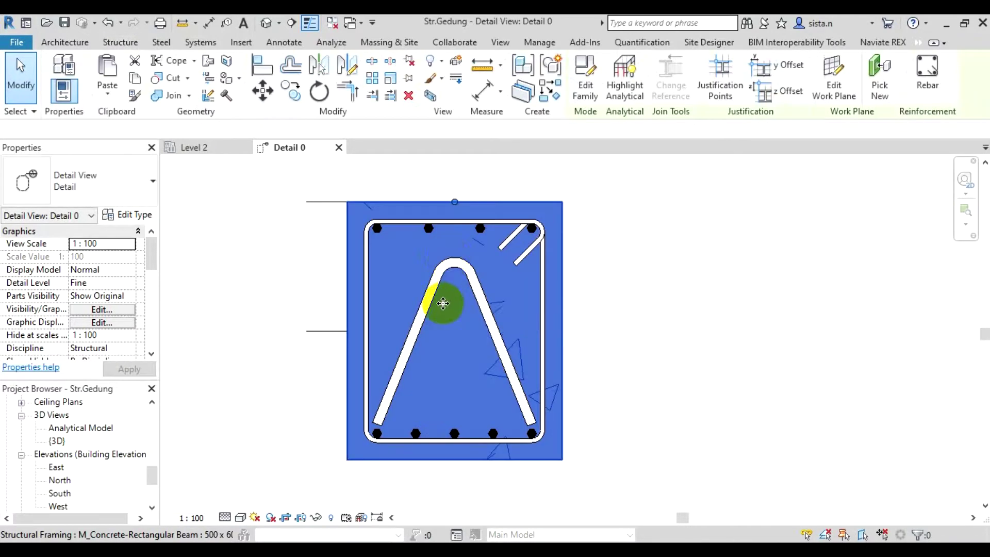
click(449, 267)
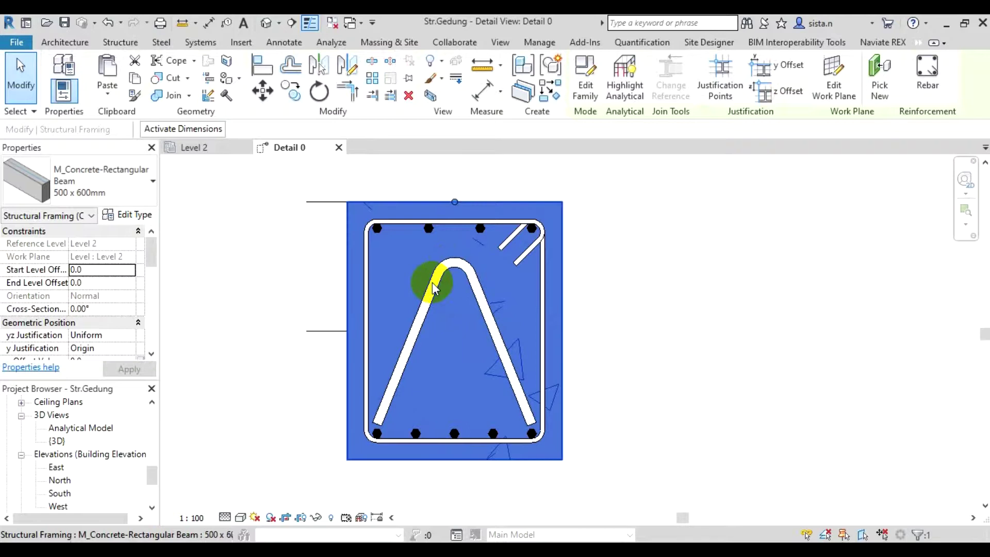
click(454, 268)
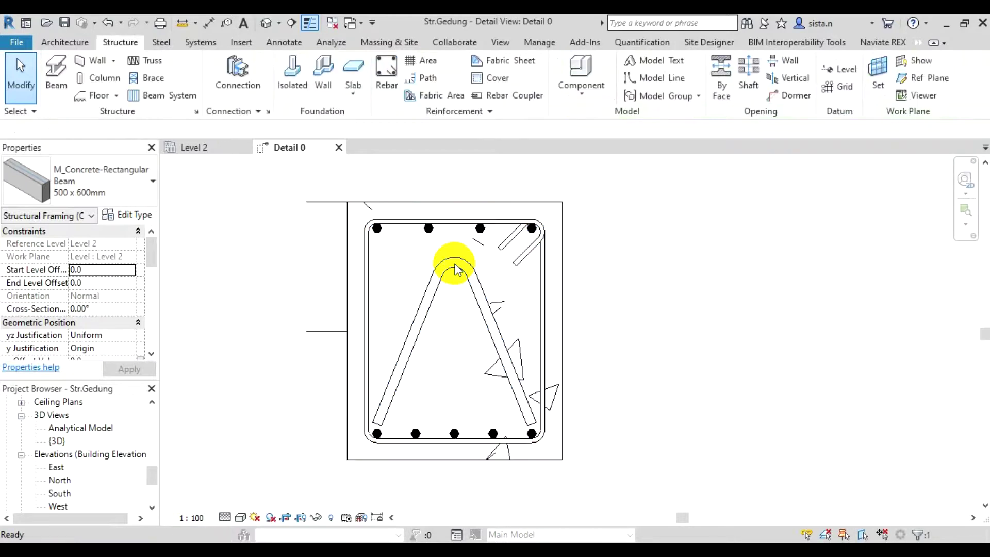
click(426, 302)
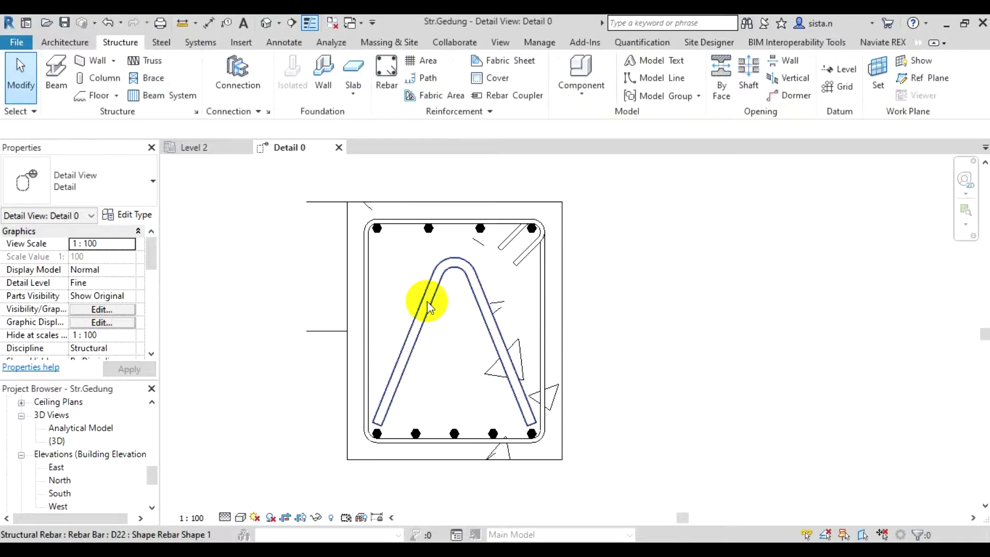
click(427, 301)
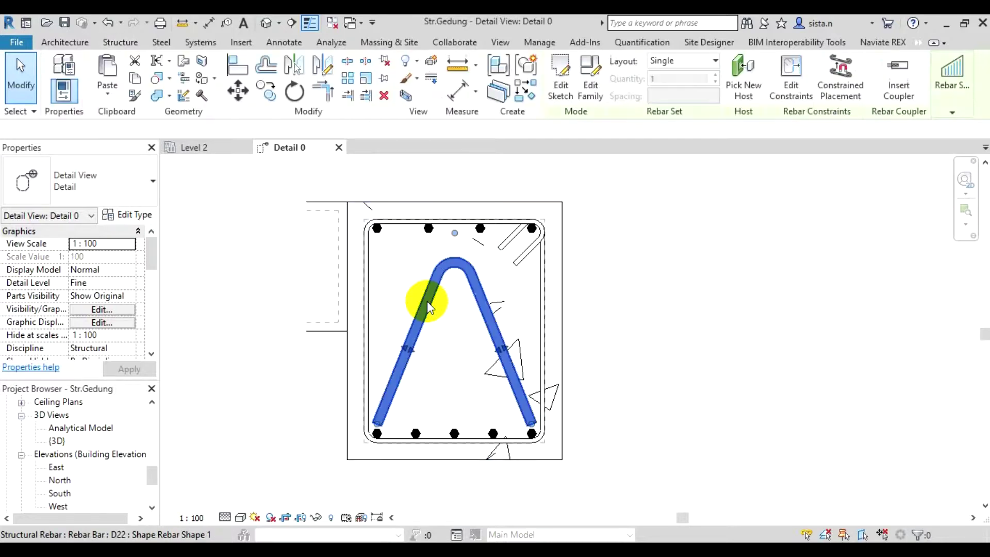
key(Delete)
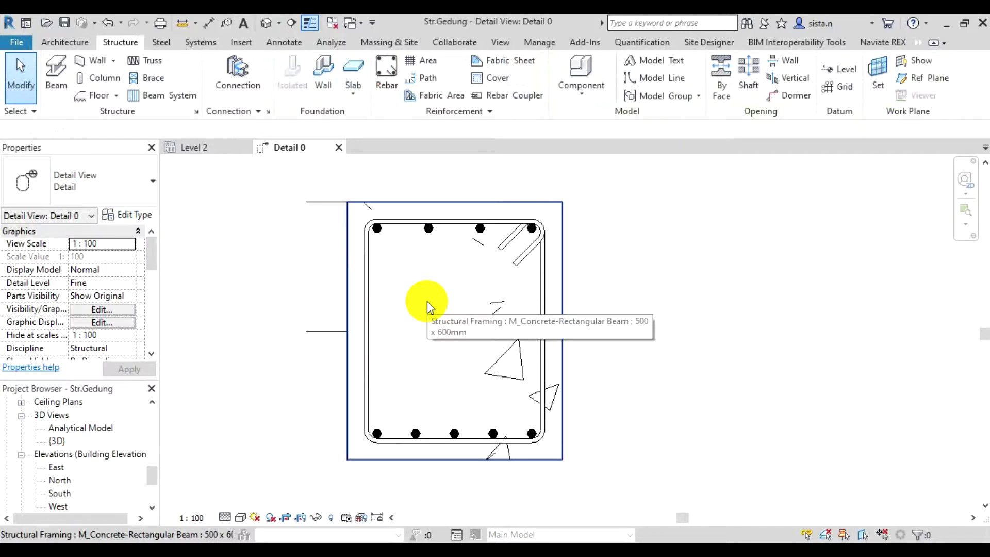
Clear the selection and select the M_Concrete-Rectangular beam by its edge
click(427, 301)
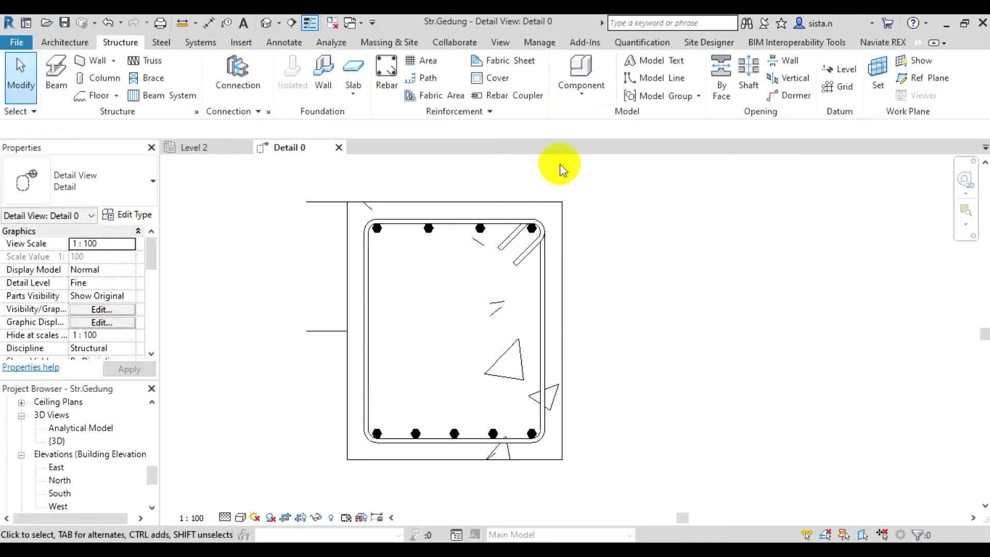
click(556, 210)
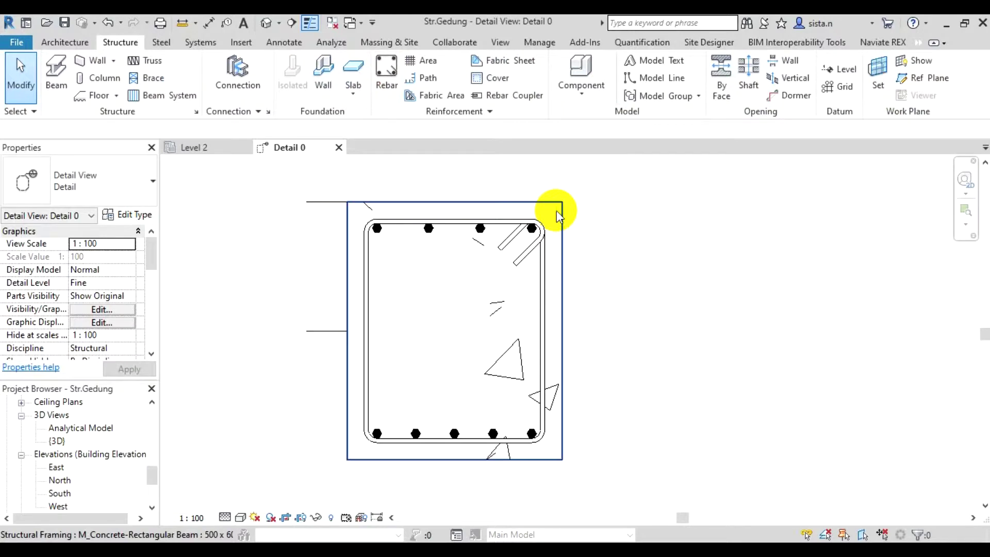
click(557, 216)
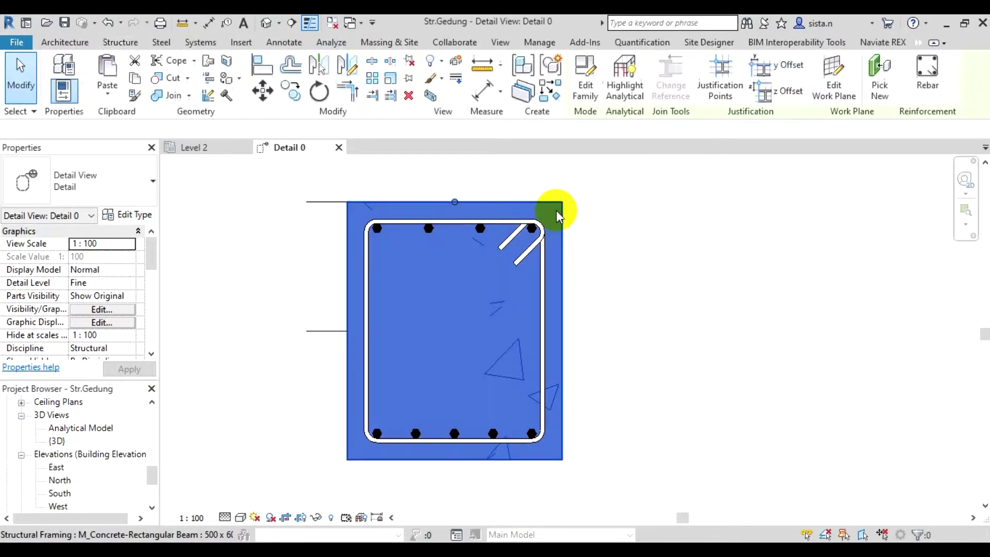
With the beam selected, start Rebar to open the Rebar Shape Browser
click(556, 211)
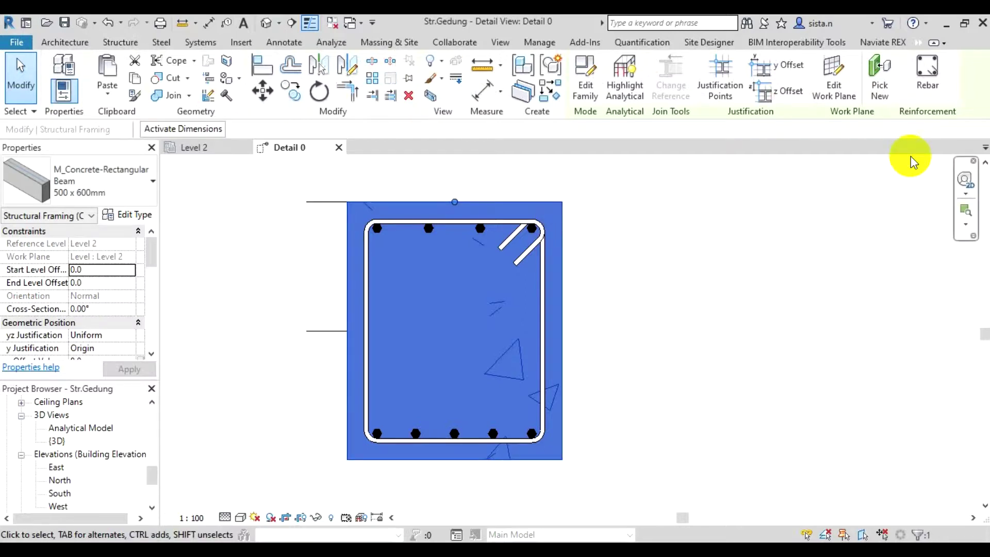
click(942, 84)
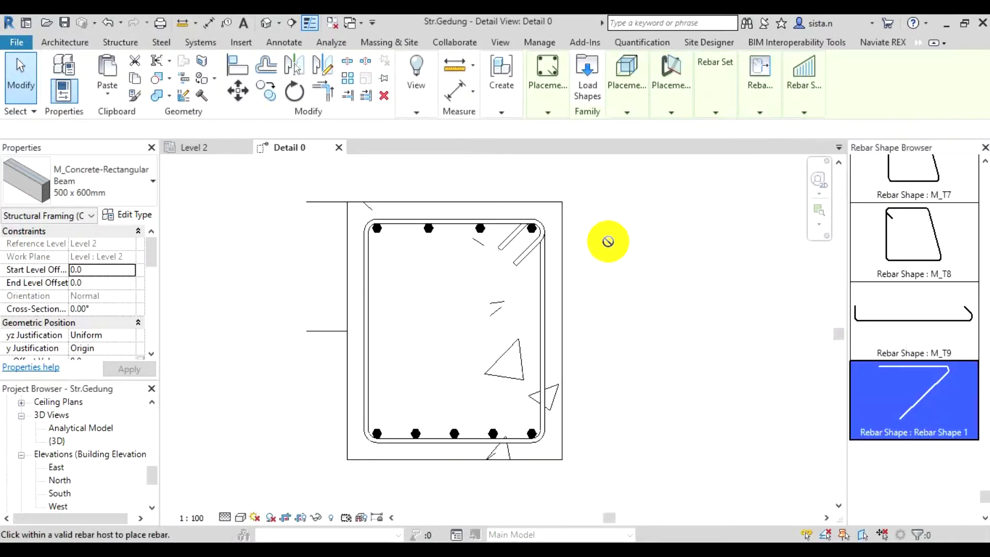
Scroll the Rebar Shape Browser past the M_ and M_S shapes down to the M_T1 tie
click(901, 414)
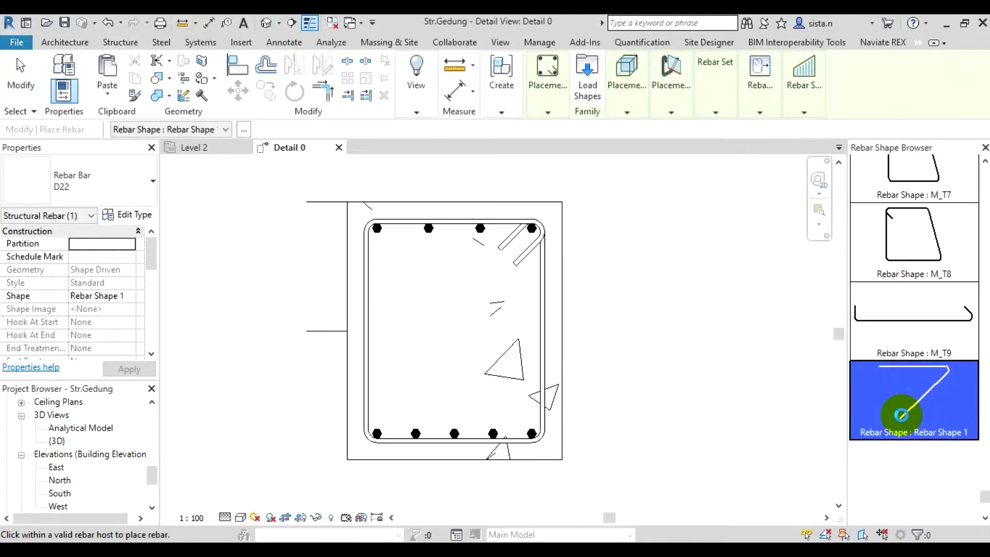
click(984, 497)
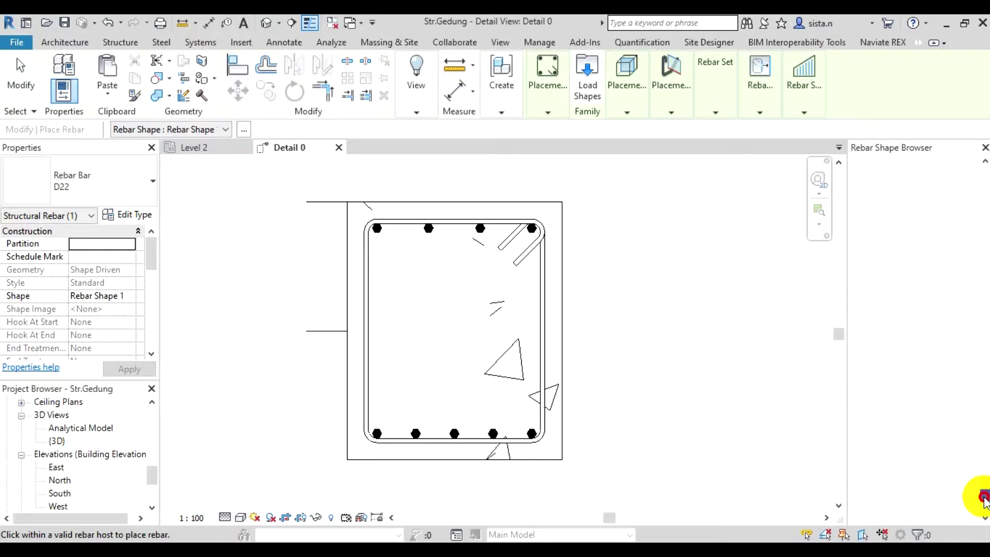
drag(984, 497, 984, 174)
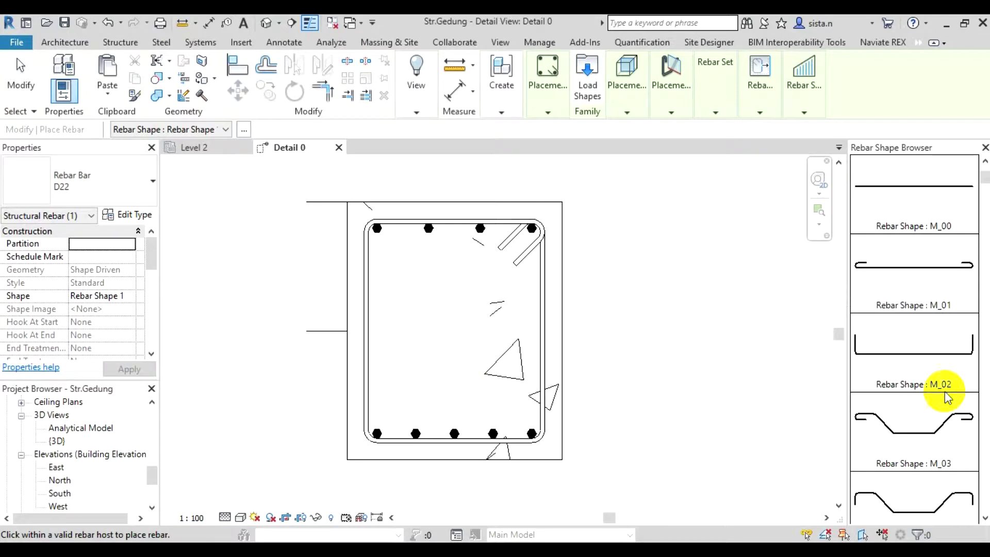
scroll(944, 391, down, 1)
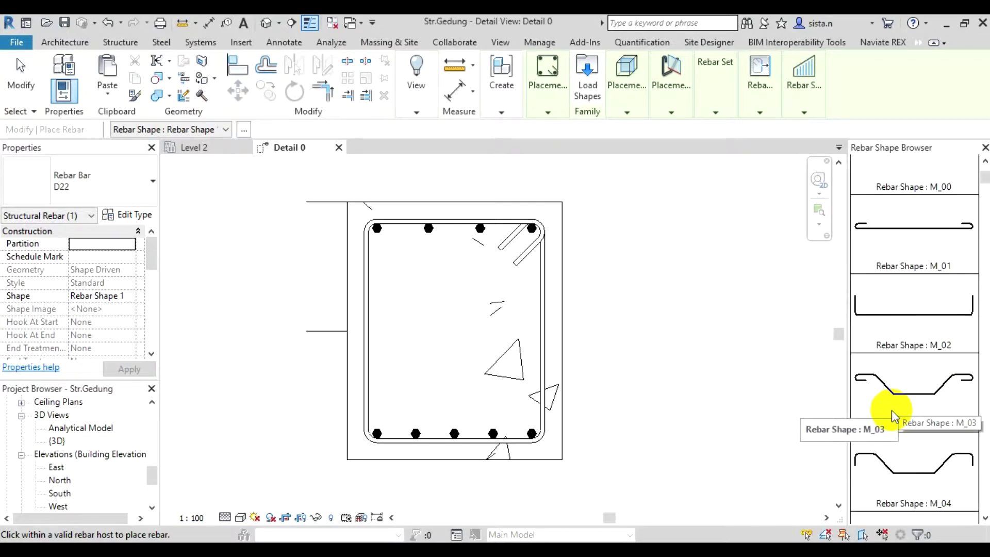
scroll(895, 426, down, 5)
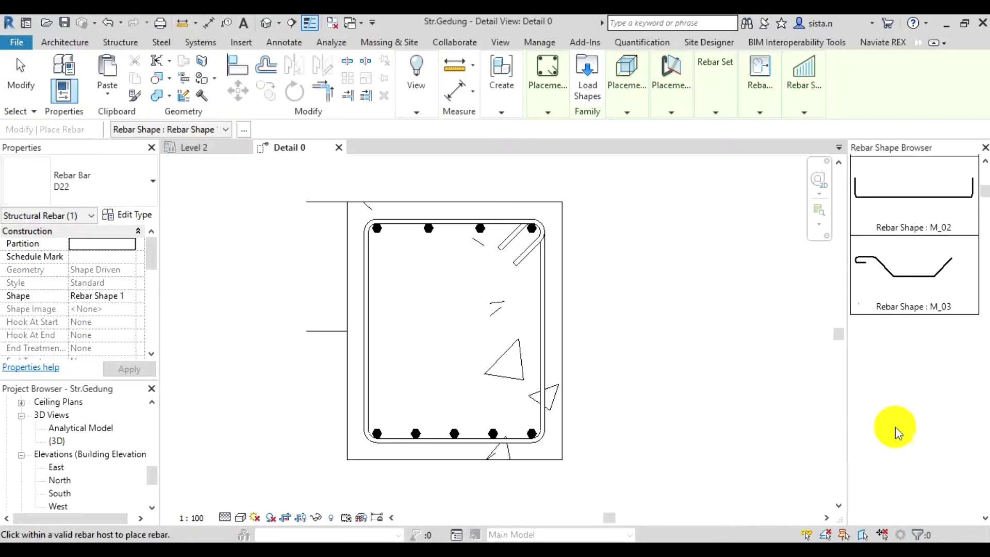
scroll(895, 426, down, 3)
scroll(895, 426, down, 2)
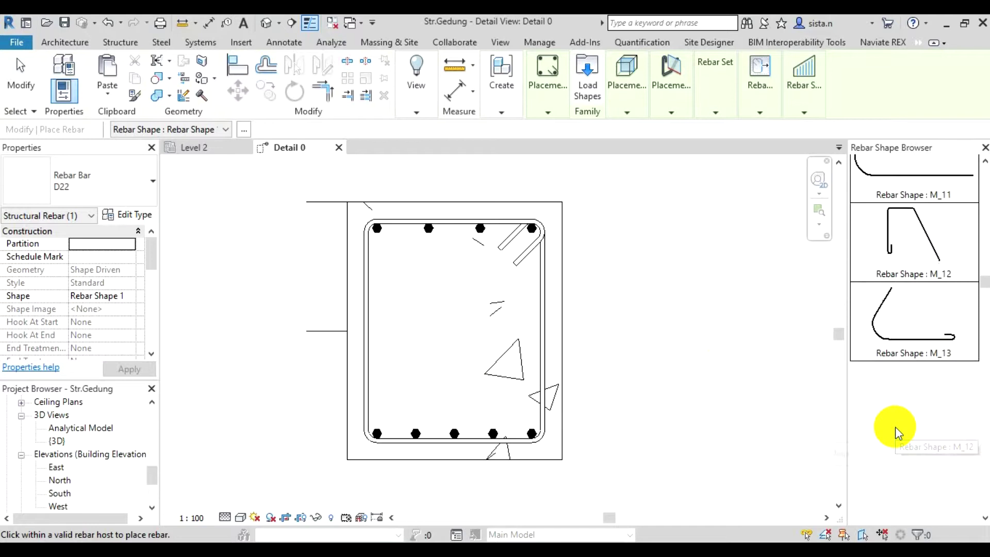
scroll(895, 426, down, 2)
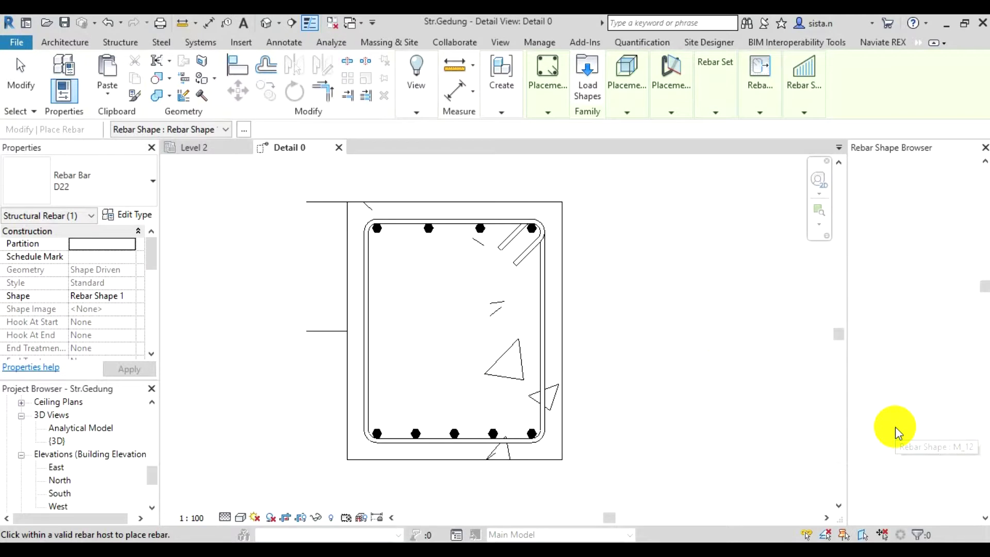
scroll(895, 426, down, 2)
scroll(896, 432, down, 2)
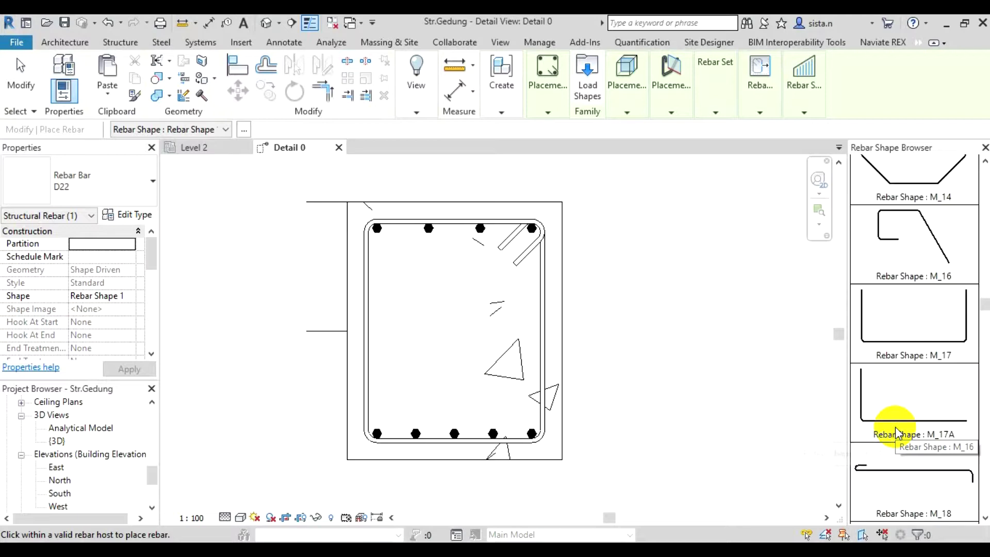
scroll(896, 432, down, 3)
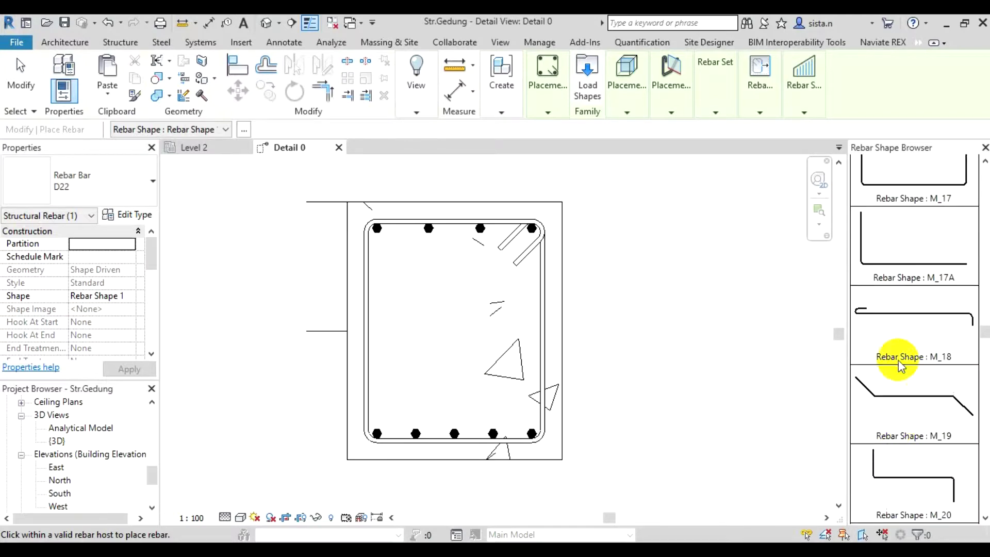
scroll(900, 367, down, 1)
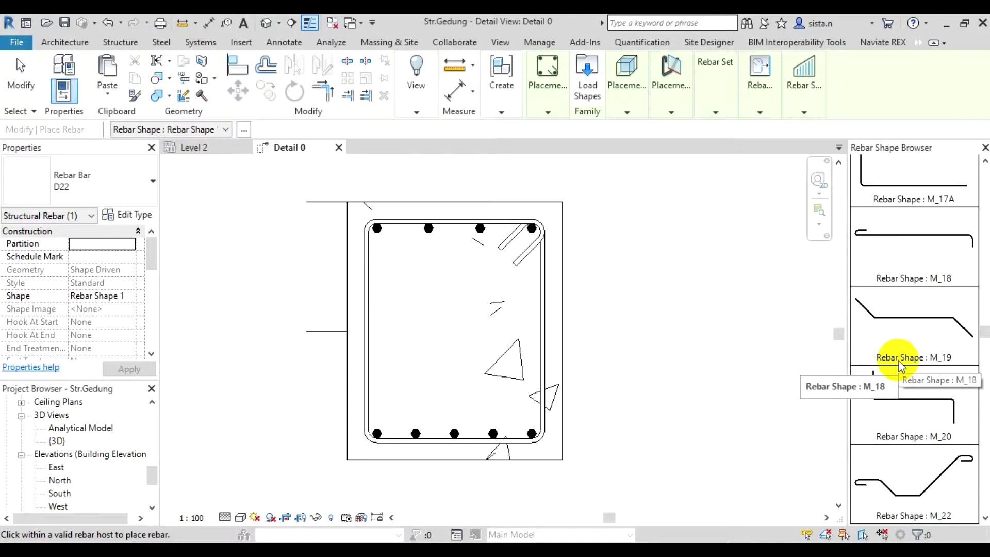
scroll(900, 366, down, 1)
scroll(900, 366, down, 2)
scroll(901, 366, down, 1)
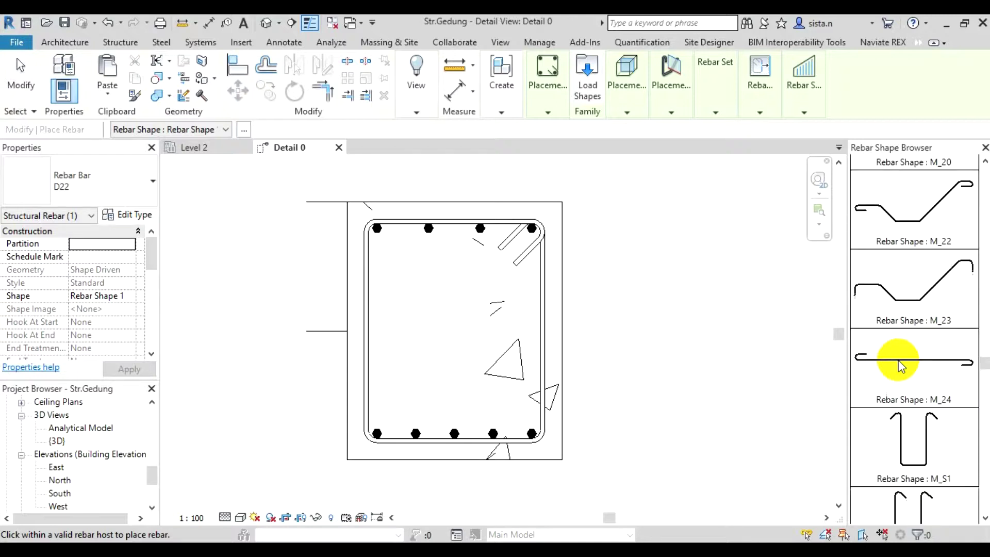
scroll(900, 364, down, 2)
scroll(900, 364, down, 2)
scroll(900, 364, down, 4)
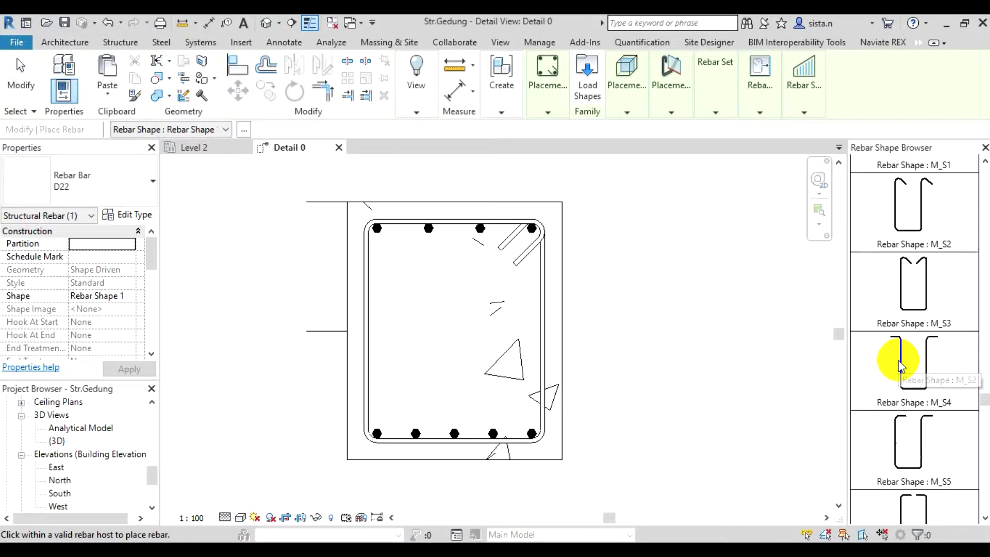
scroll(900, 365, down, 3)
scroll(898, 360, down, 2)
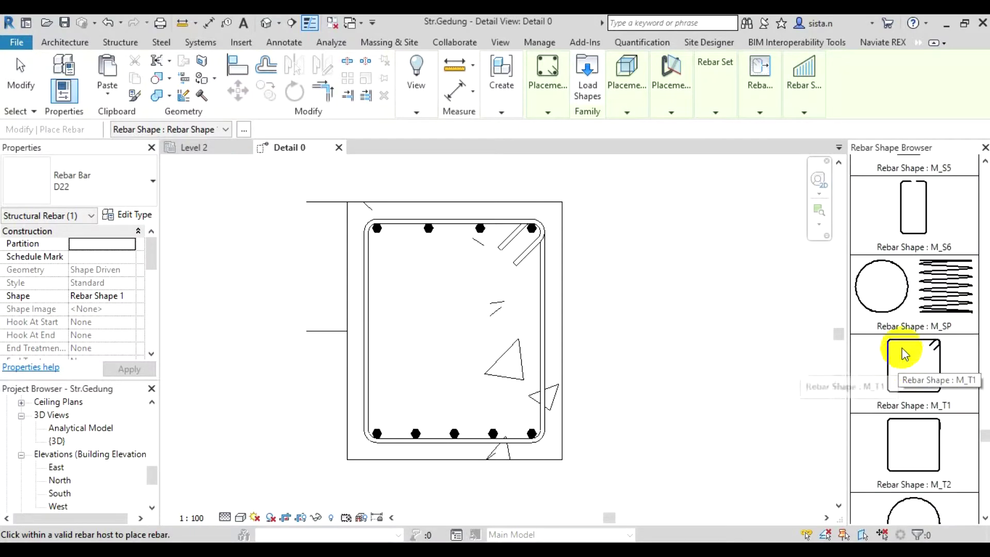
Choose the M_T1 tie with Parallel to Work Plane orientation and D10 bar type
click(902, 348)
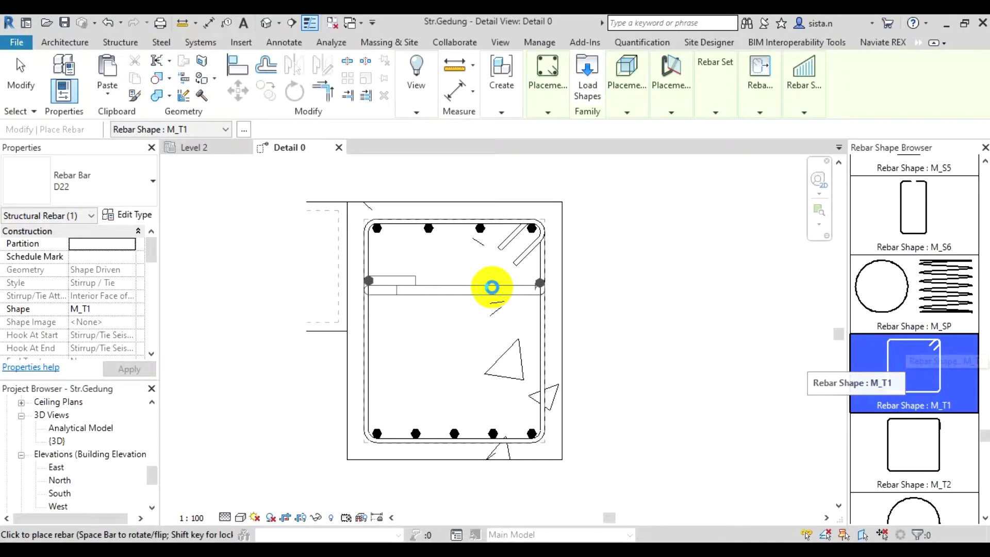
click(676, 103)
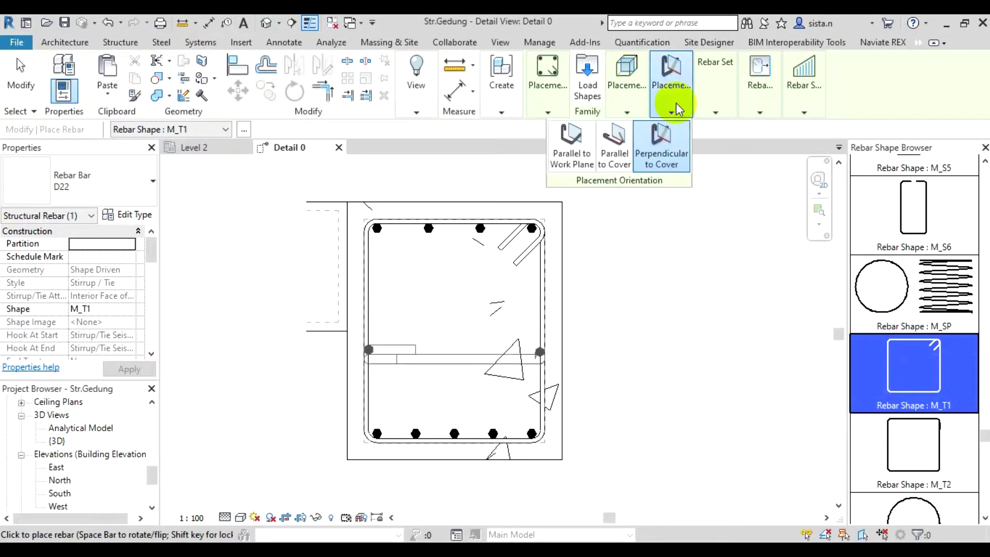
click(556, 155)
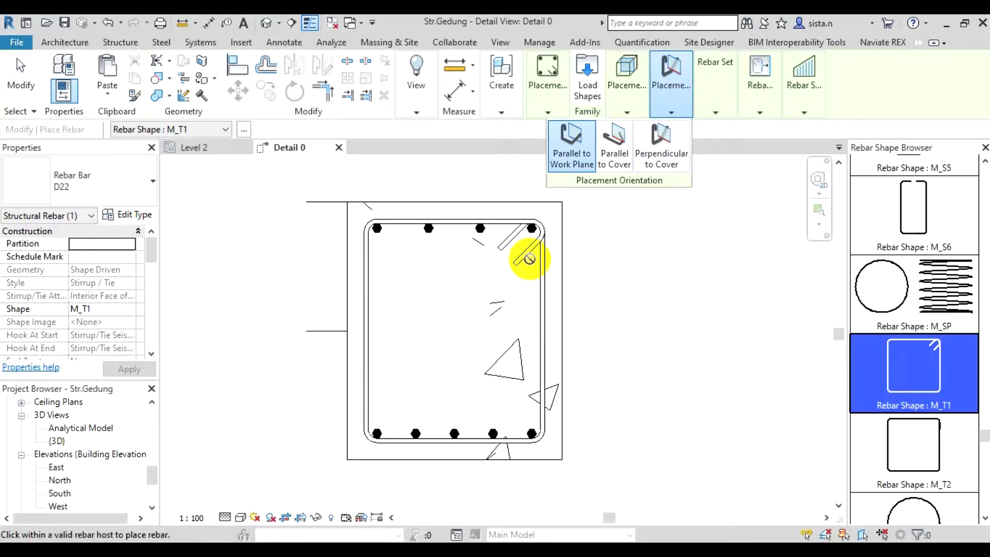
click(138, 164)
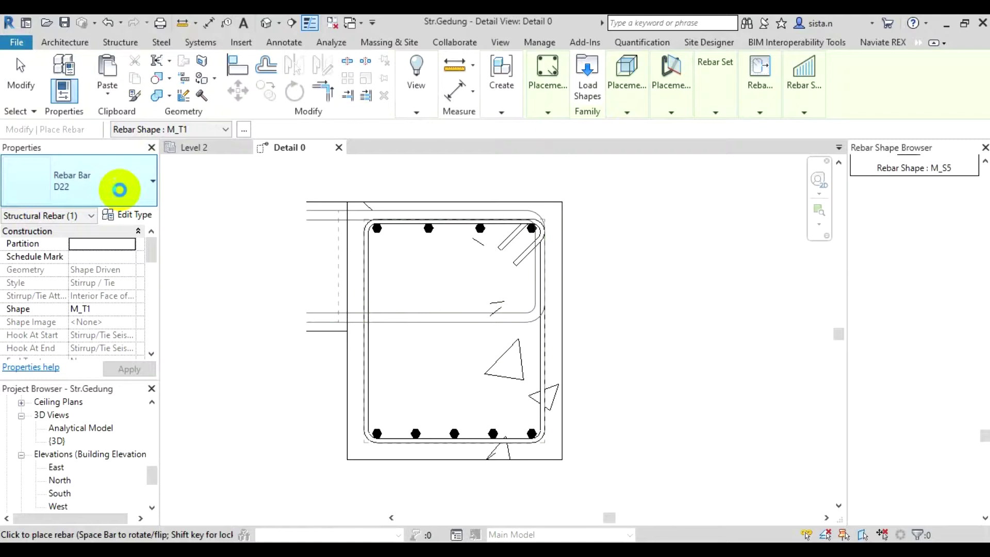
click(147, 199)
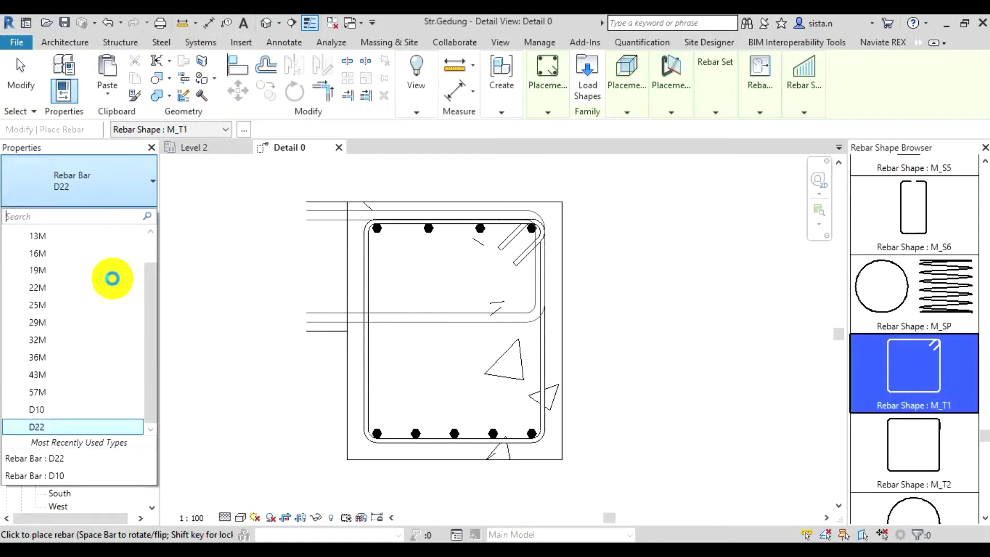
click(51, 409)
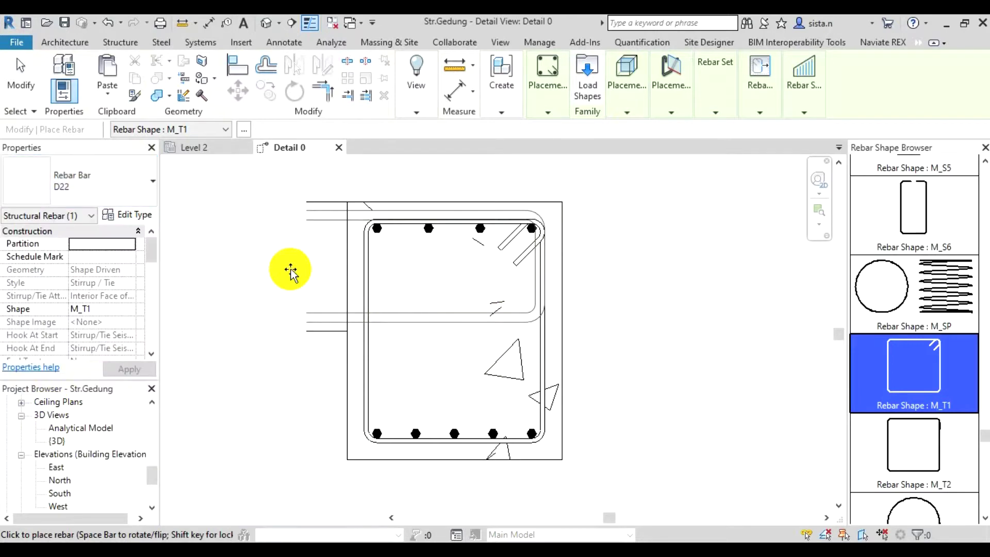
click(449, 284)
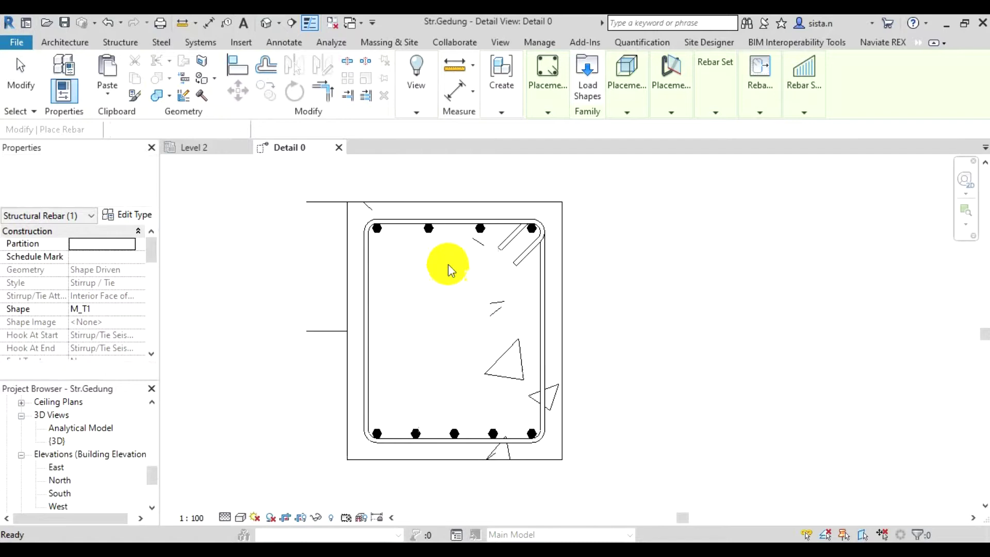
Place the D10 M_T1 stirrup inside the beam section around the longitudinal bars
click(428, 237)
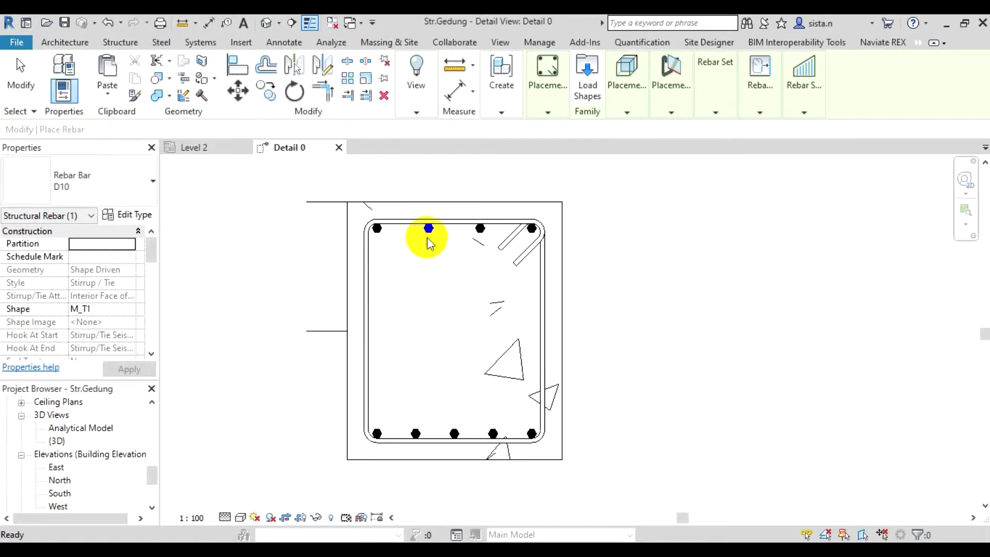
click(379, 230)
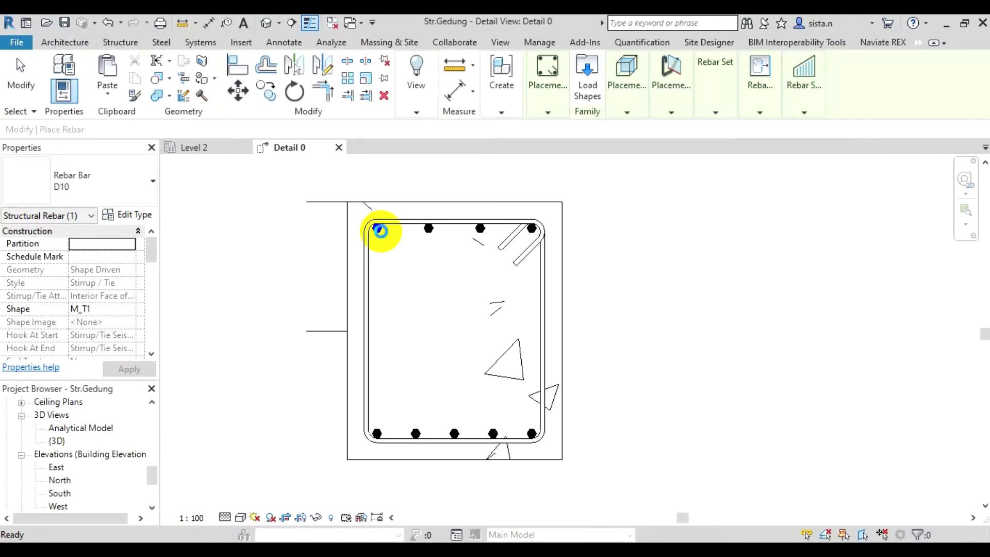
click(411, 236)
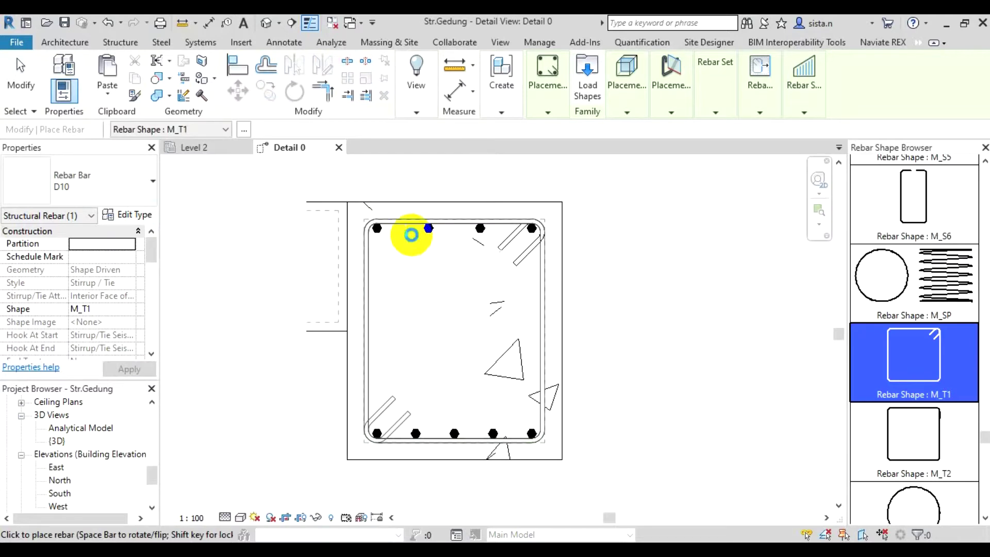
click(411, 234)
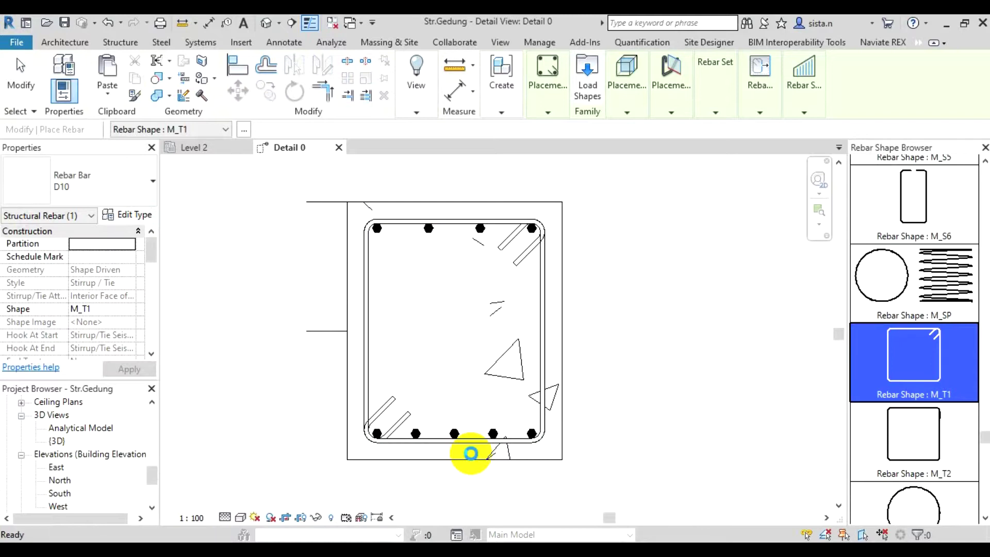
key(Escape)
key(Escape)
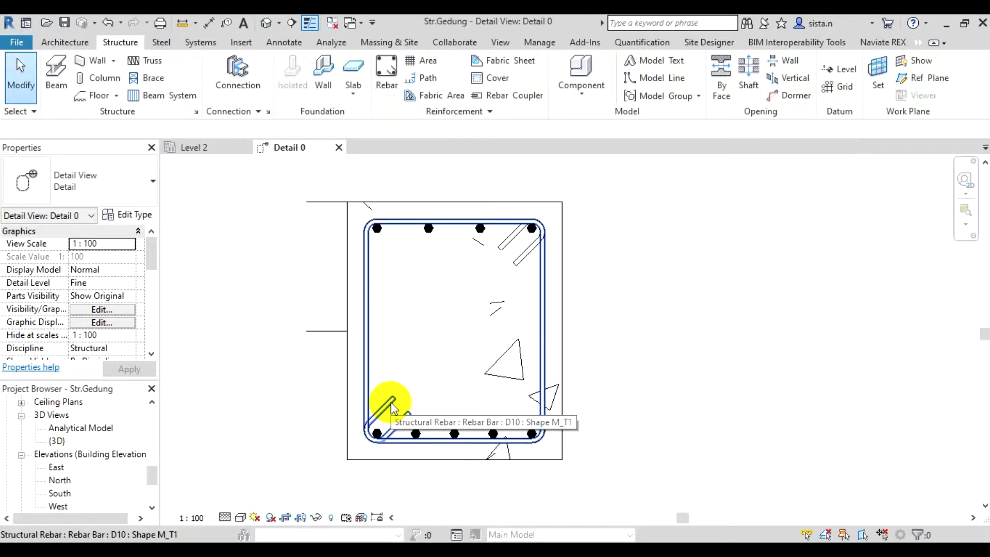
Narrow the new D10 stirrup by moving its left and right legs inward beside the two middle bars
click(391, 402)
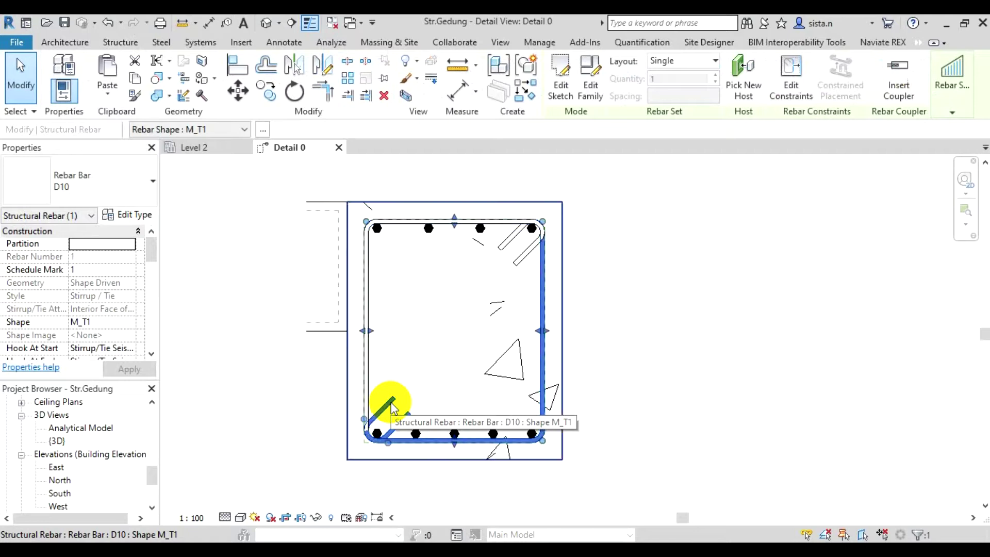
click(369, 336)
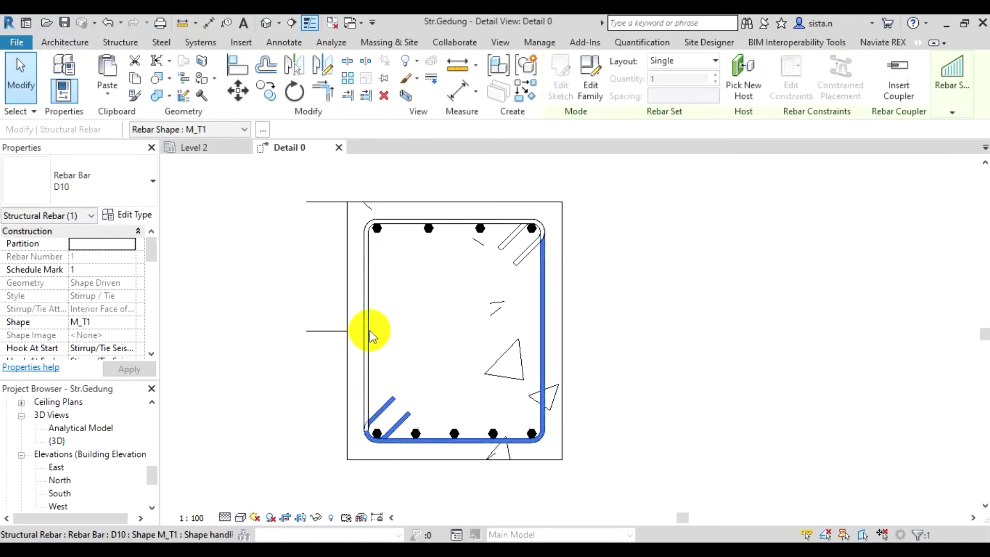
drag(368, 332, 401, 335)
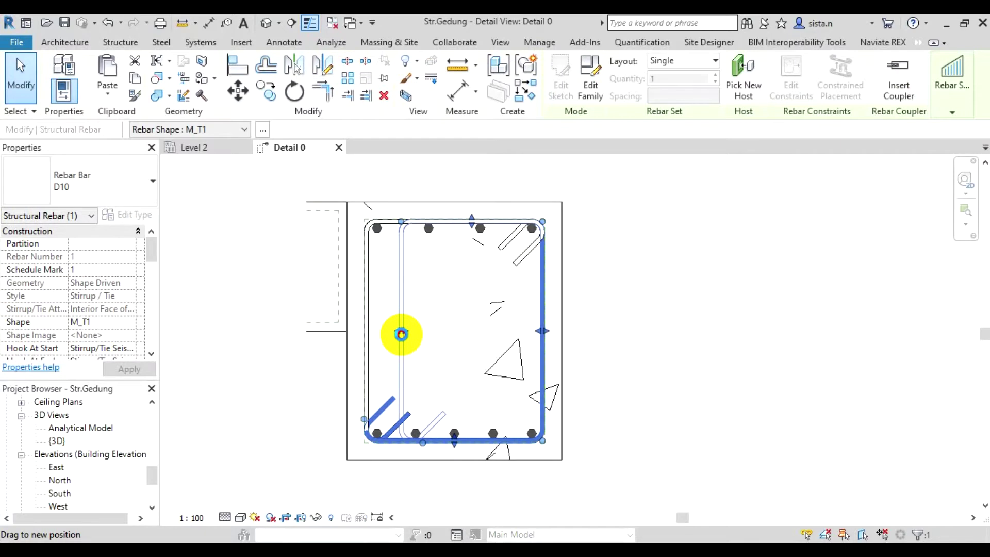
drag(401, 334, 426, 328)
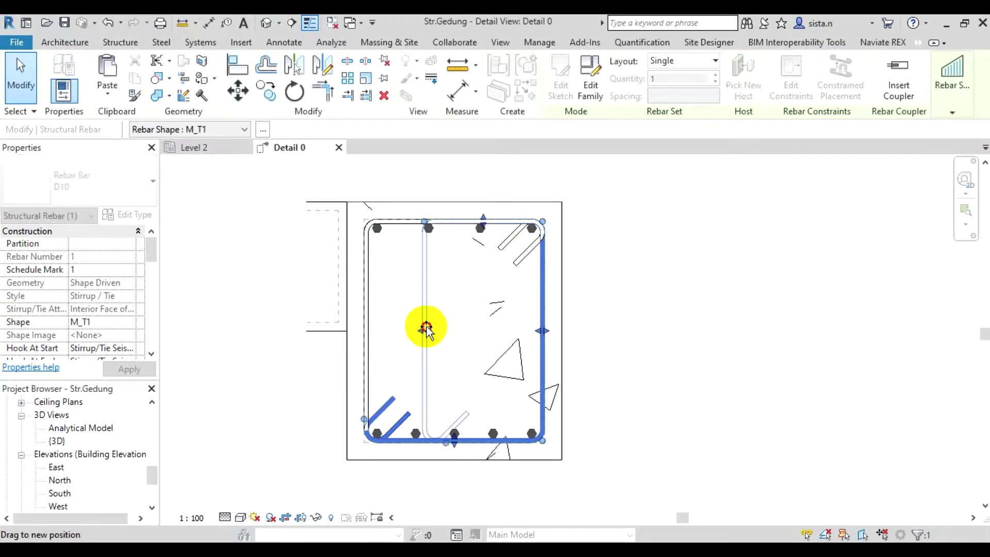
drag(426, 328, 422, 335)
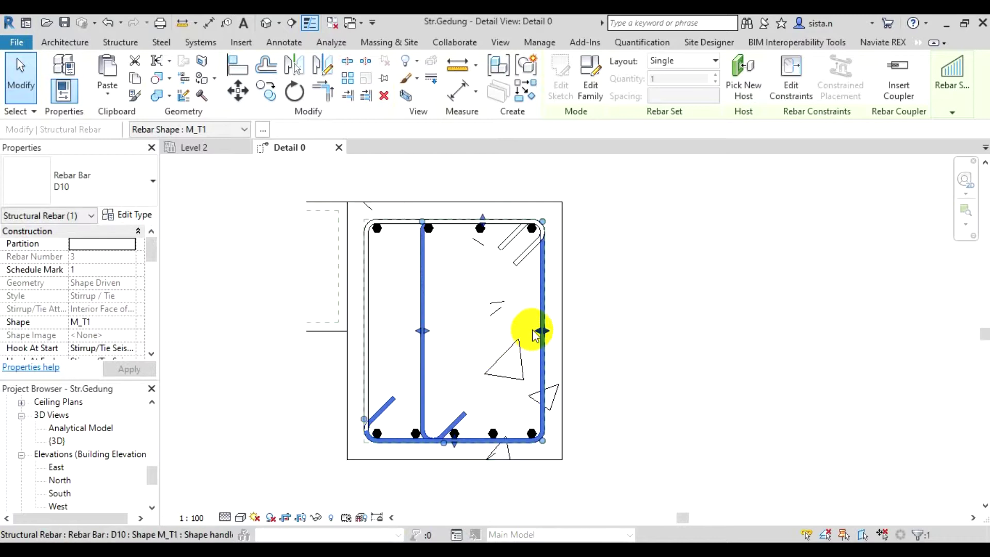
drag(536, 338, 479, 349)
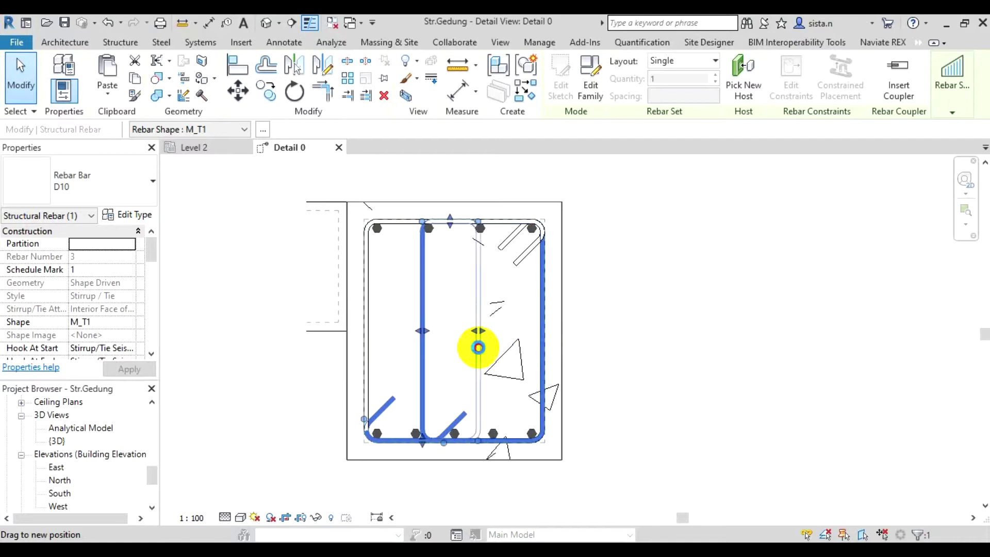
mouse_move(479, 347)
mouse_down()
mouse_move(491, 342)
mouse_move(485, 361)
mouse_up()
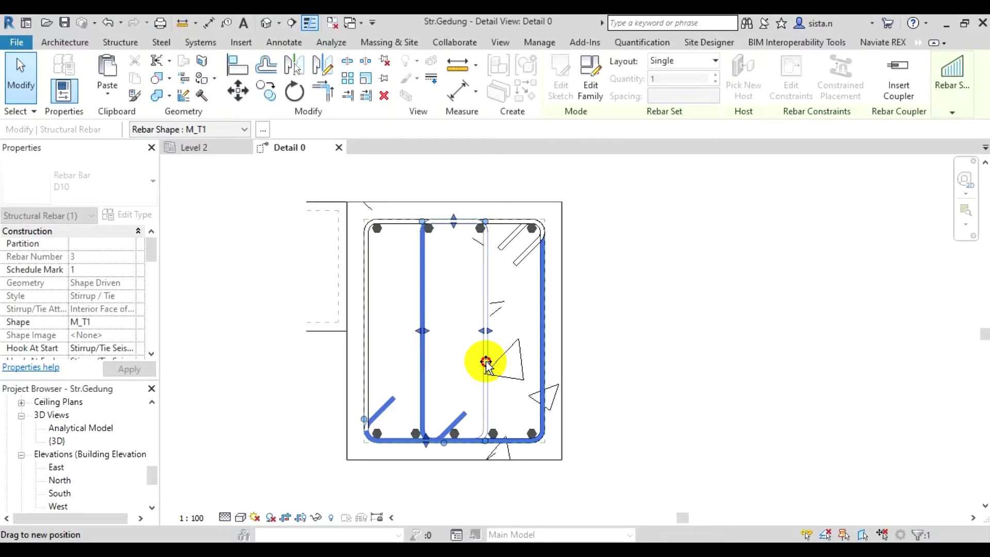
drag(486, 361, 486, 361)
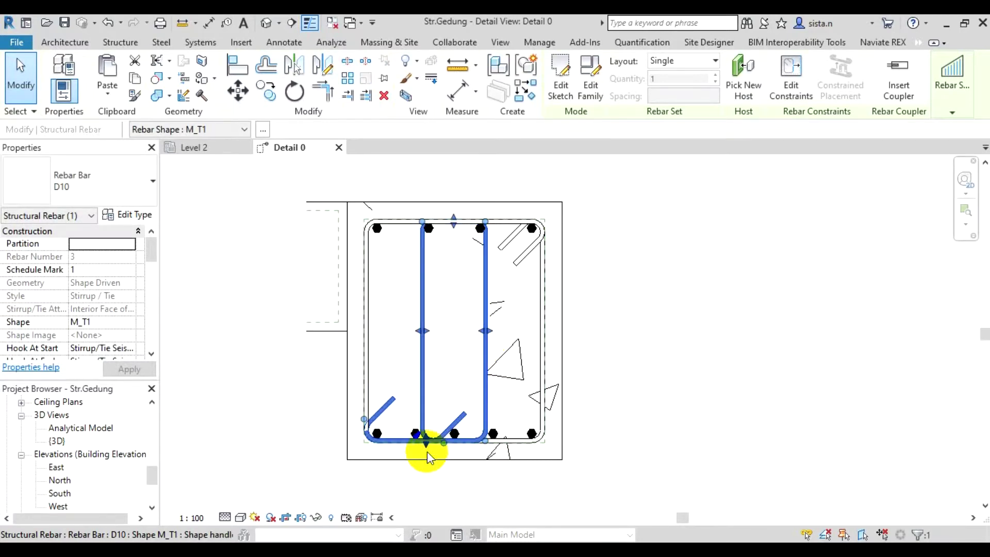
Move the stirrup's hook onto the inner stirrup's bottom-left corner
drag(376, 421, 366, 424)
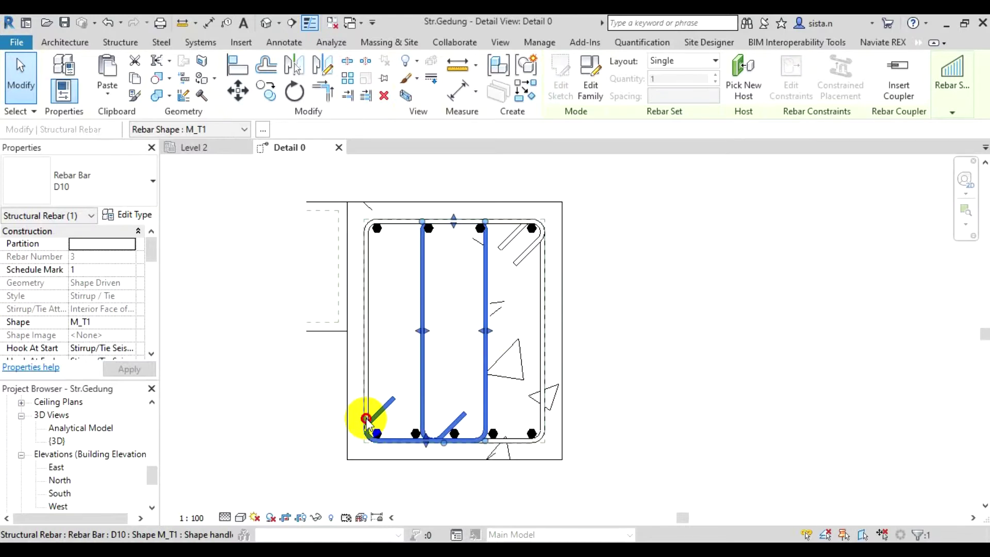
drag(367, 424, 423, 418)
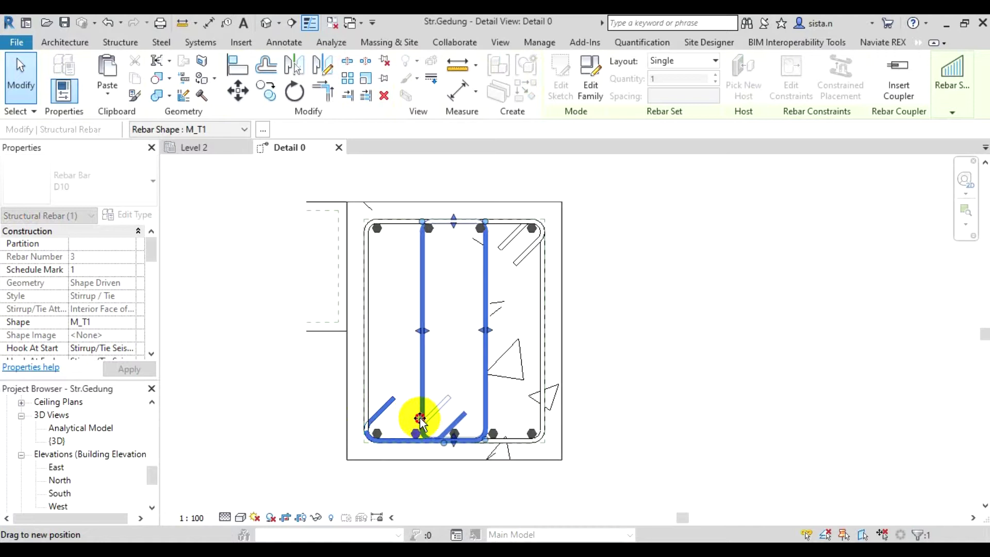
drag(424, 419, 418, 417)
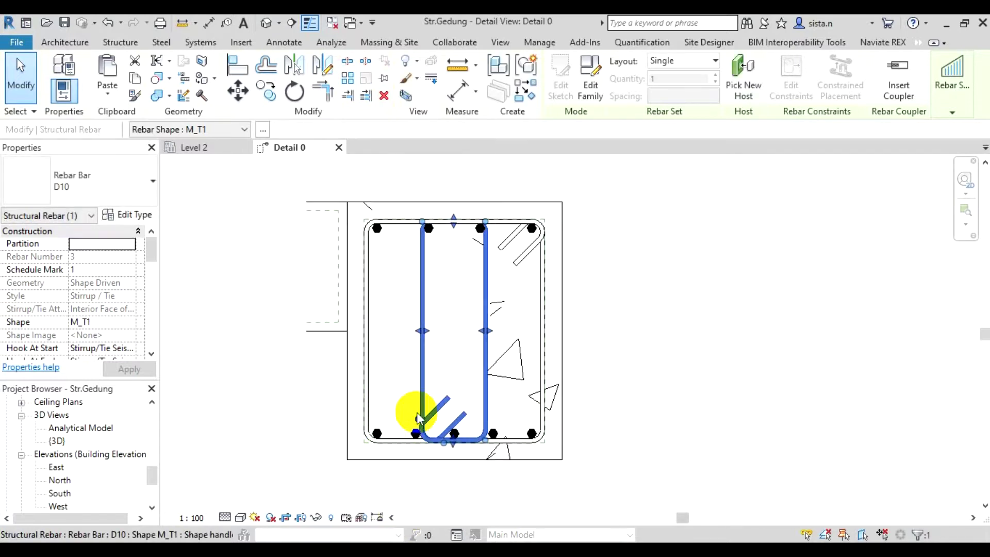
Lower the inner D10 stirrup's top edge so it sits tight on the top longitudinal bars
key(Escape)
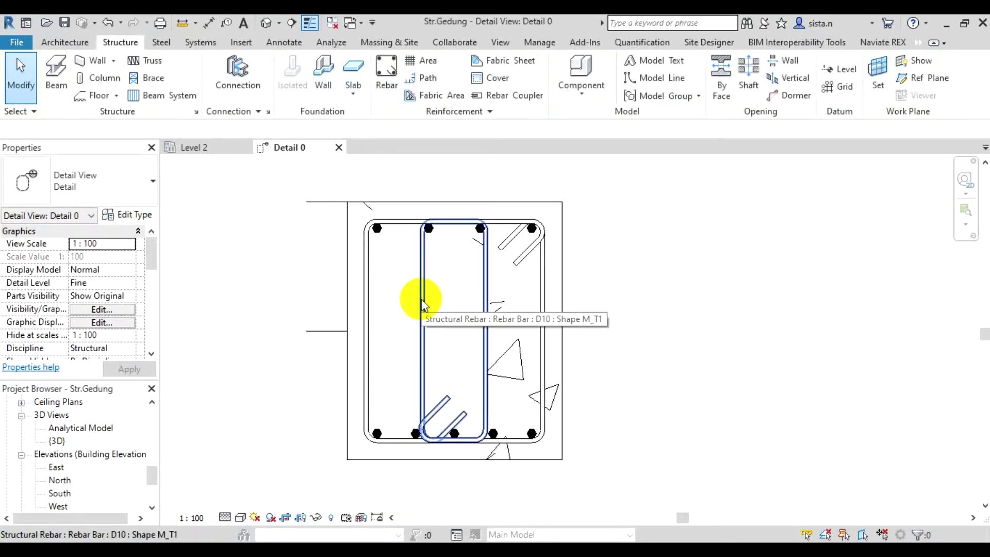
click(450, 222)
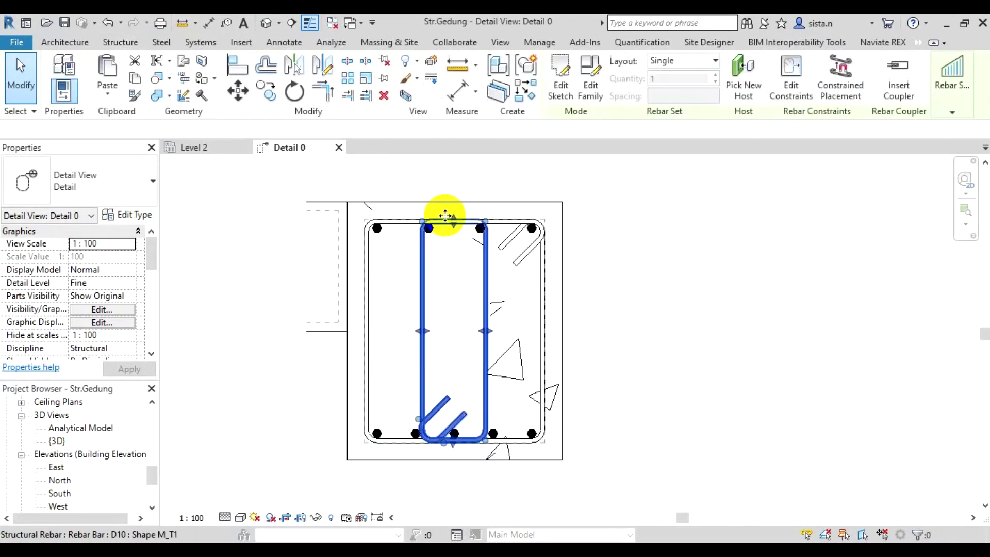
drag(452, 223, 455, 222)
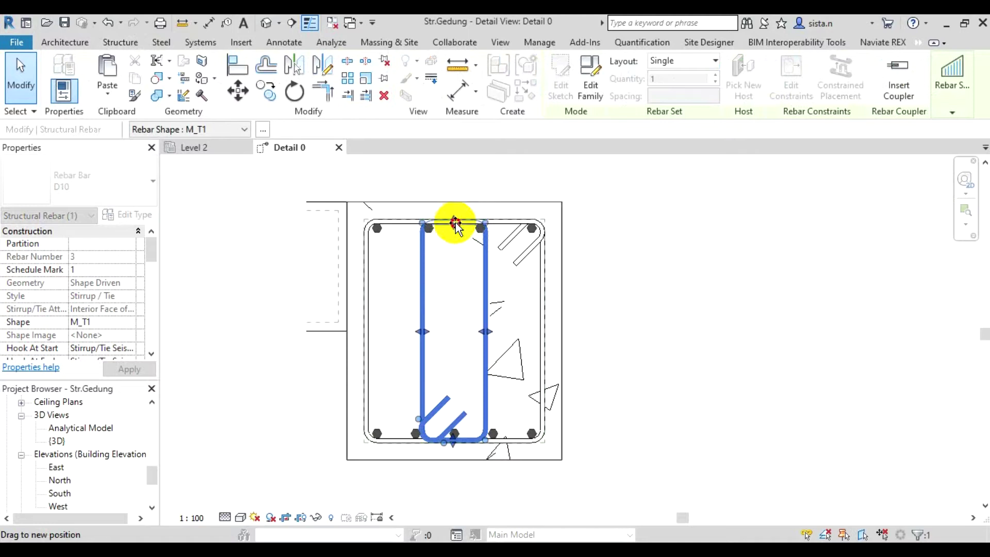
mouse_move(456, 222)
mouse_down()
mouse_move(460, 243)
mouse_move(426, 227)
mouse_up()
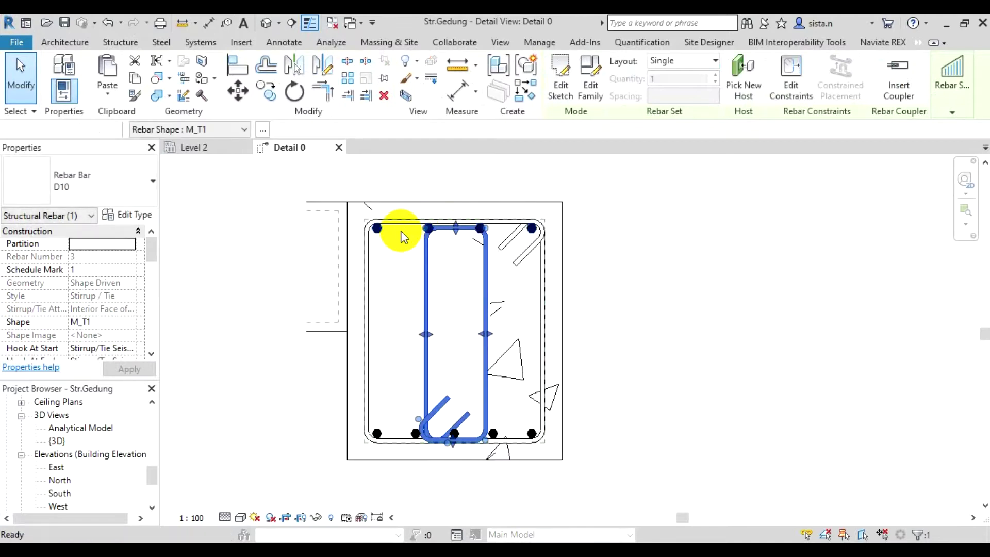
key(Escape)
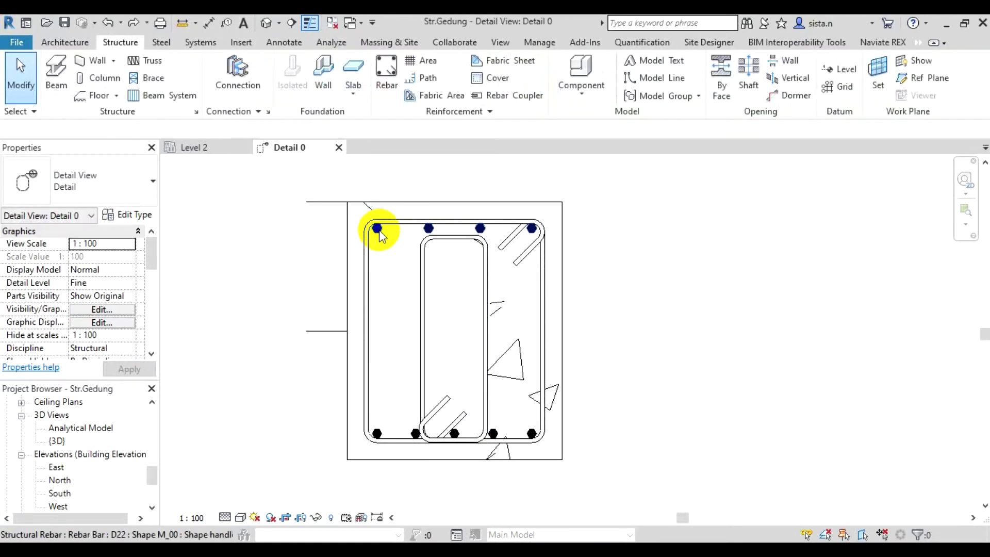
Move the top row of D22 bars down into the inner tie's top corners
click(378, 229)
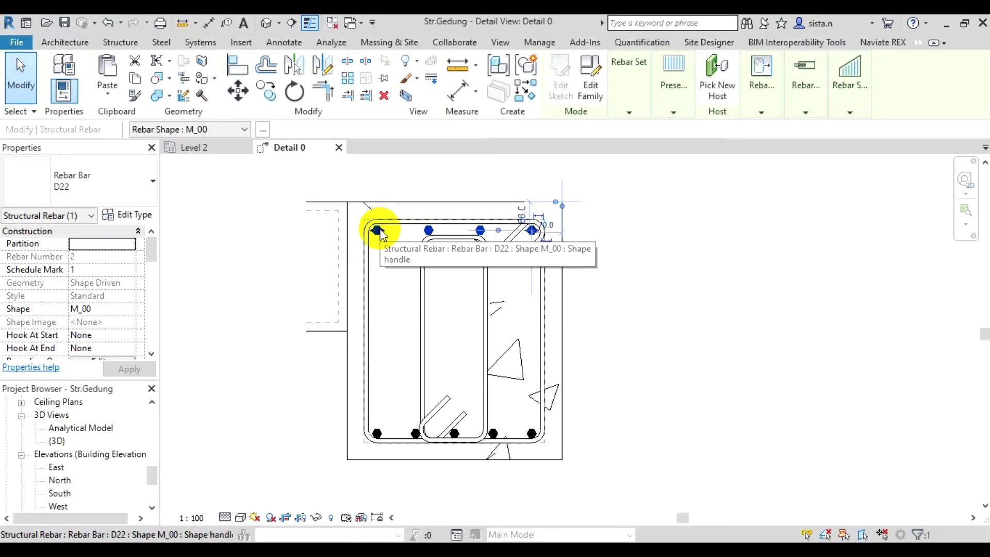
drag(381, 233, 380, 233)
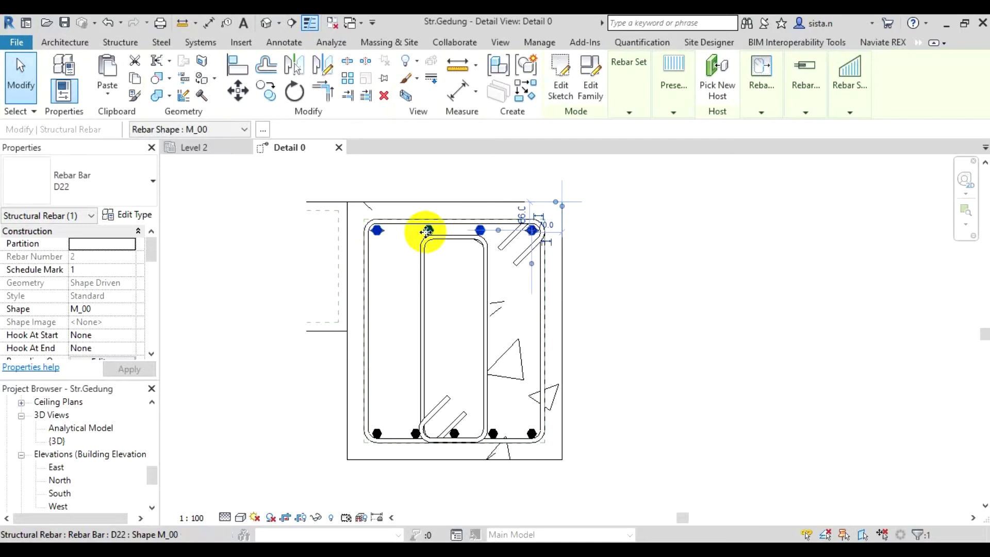
mouse_move(426, 230)
mouse_down()
mouse_move(435, 289)
mouse_move(452, 239)
mouse_up()
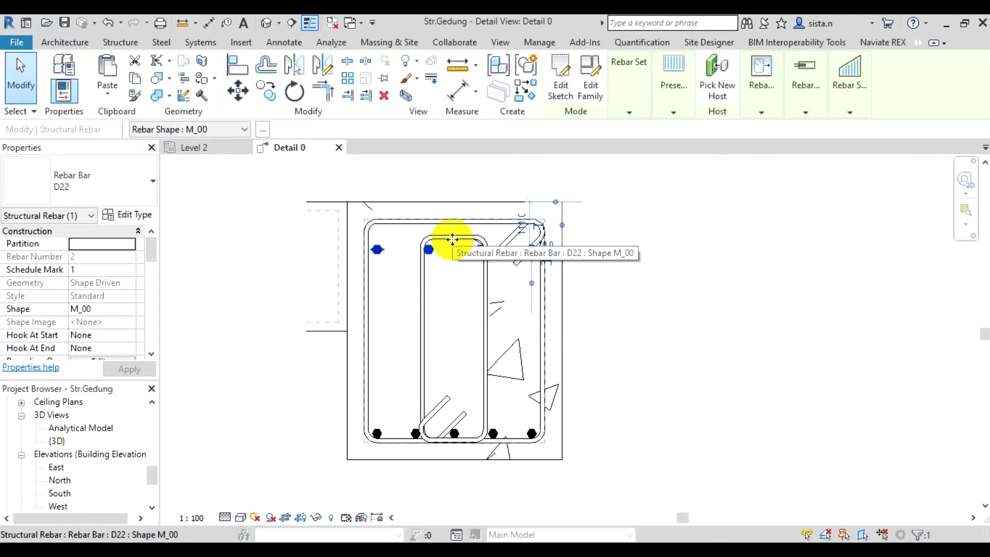
key(Escape)
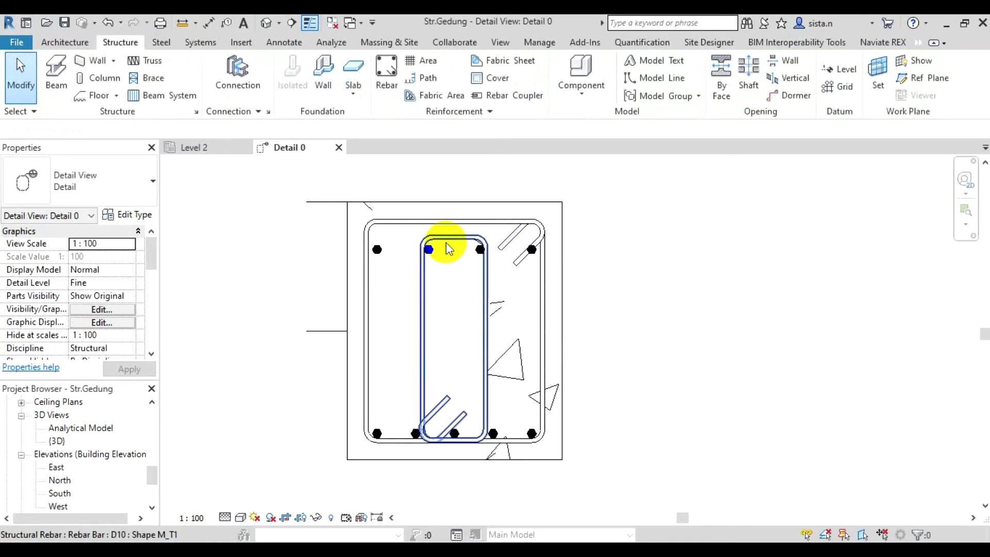
Lower the top D22 bars slightly, just below the inner tie's top edge
click(448, 246)
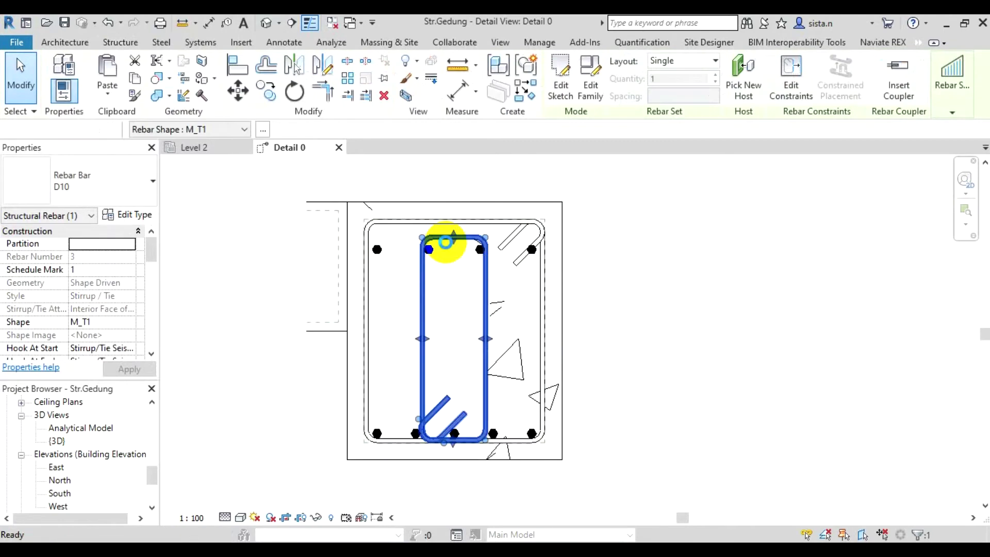
key(Escape)
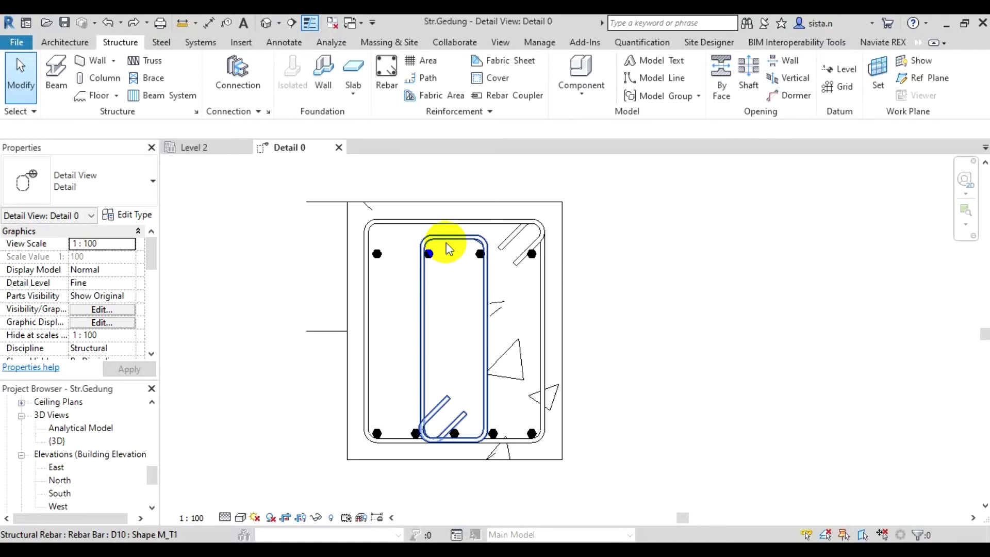
click(462, 420)
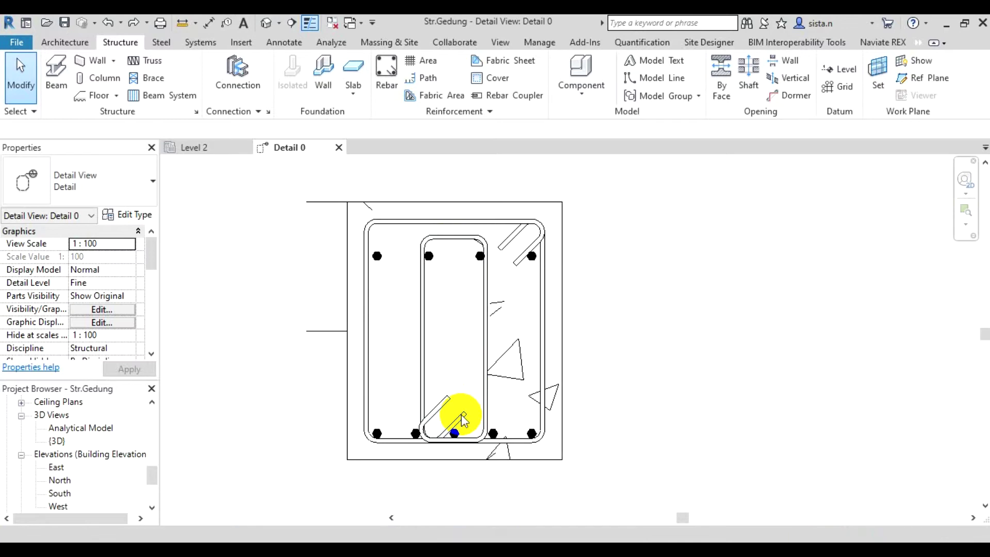
Undo the recent nudge and move steps from the Undo history
click(122, 23)
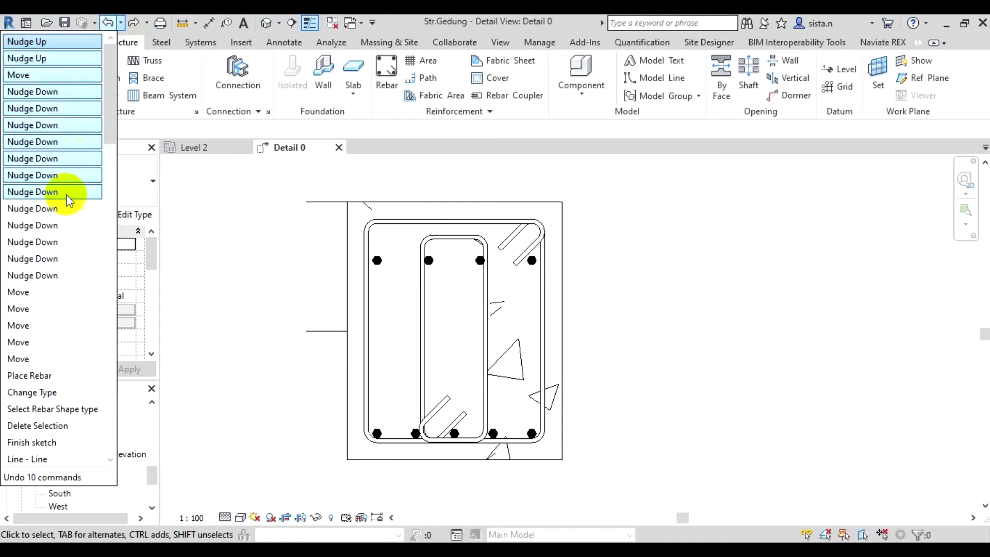
click(62, 277)
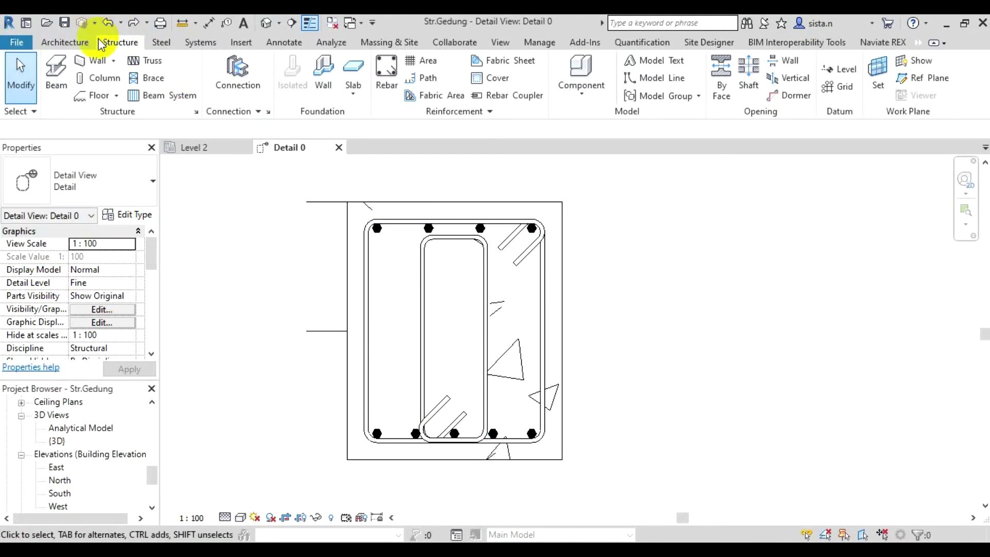
click(122, 23)
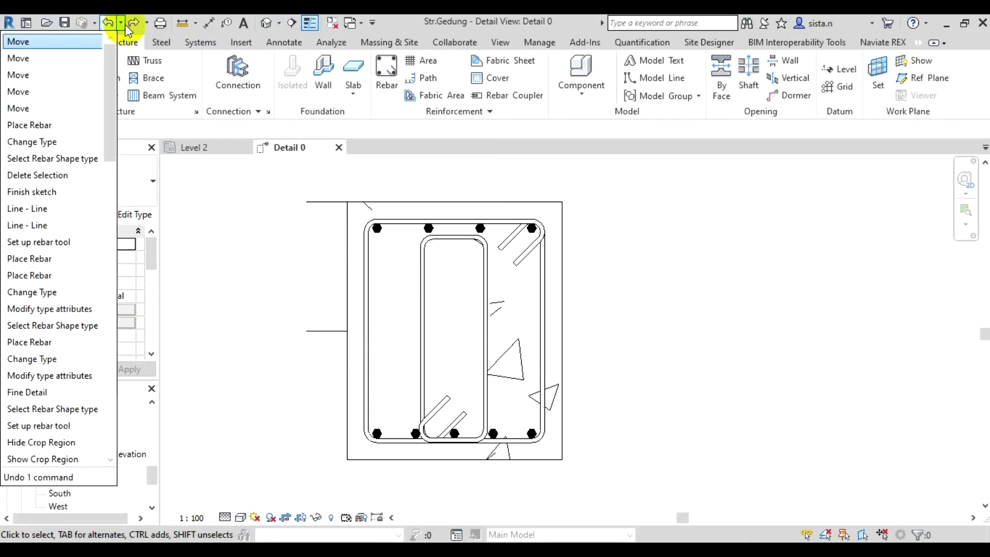
click(81, 93)
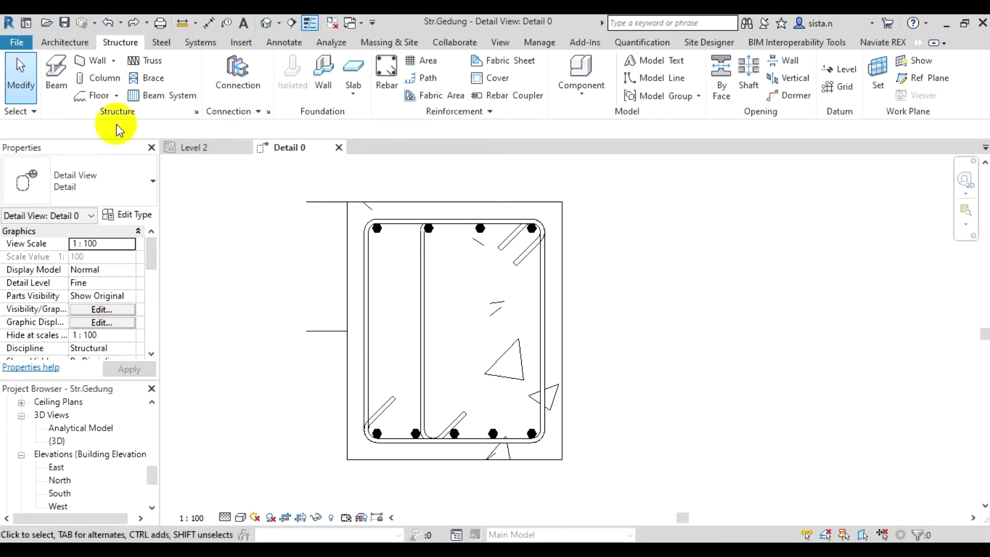
Redo three Move commands so the inner stirrup again encloses the middle bars
click(146, 22)
click(118, 77)
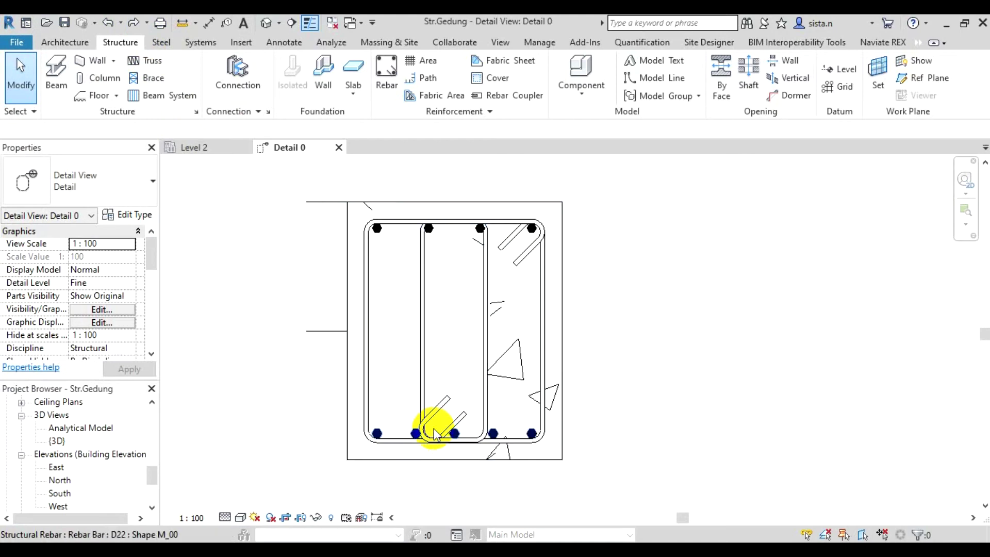
scroll(435, 425, down, 2)
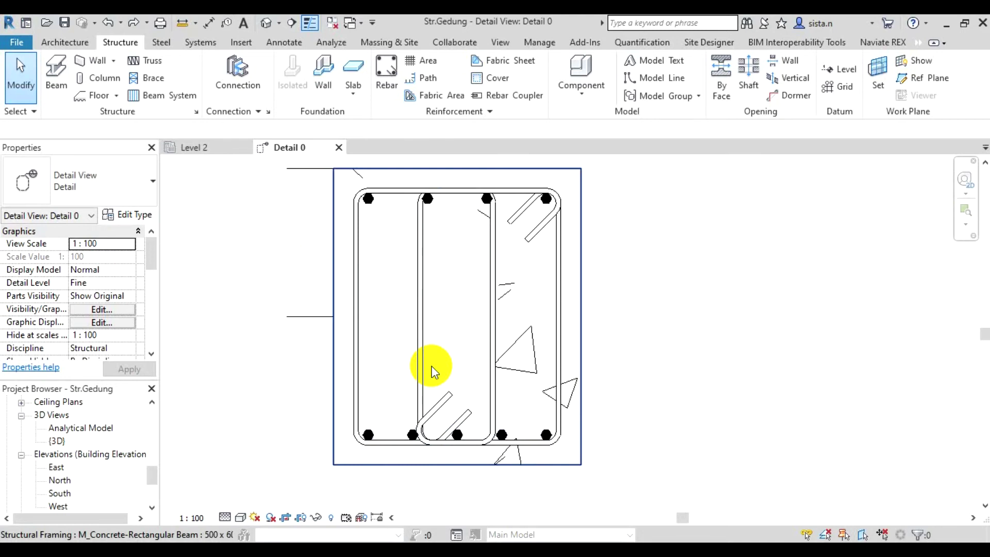
Start rebar placement in the concrete beam with the M_01 hooked shape from the Rebar Shape Browser
click(580, 206)
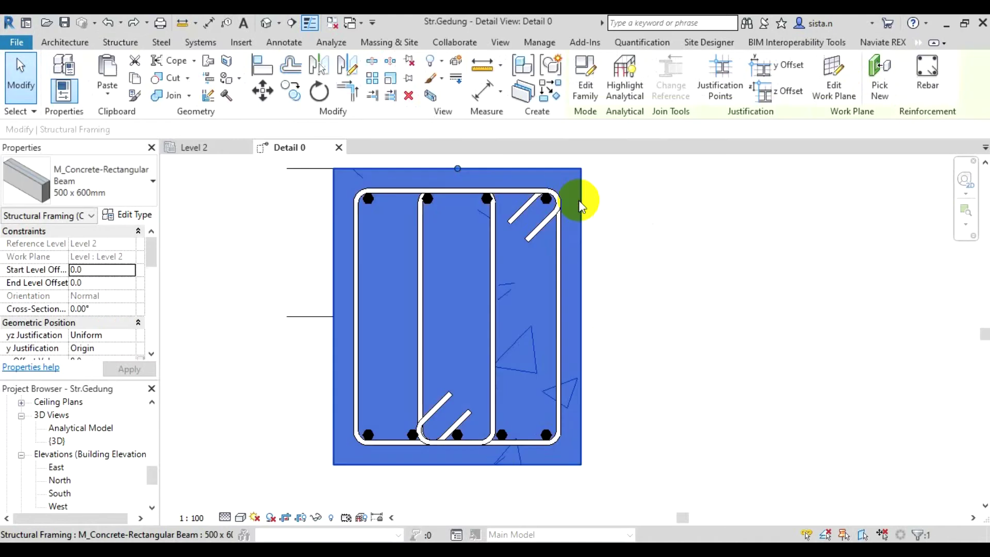
click(923, 73)
scroll(908, 335, up, 5)
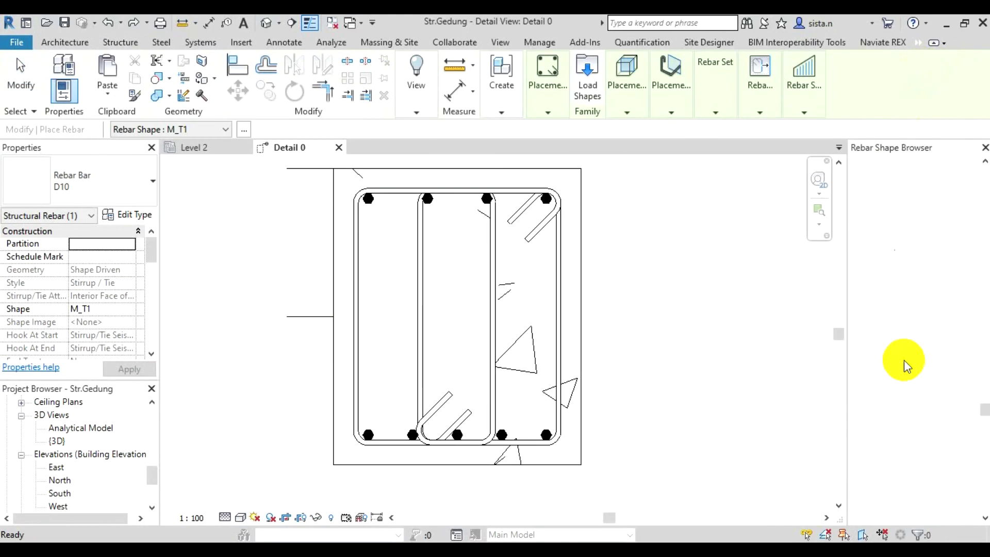
scroll(939, 453, up, 4)
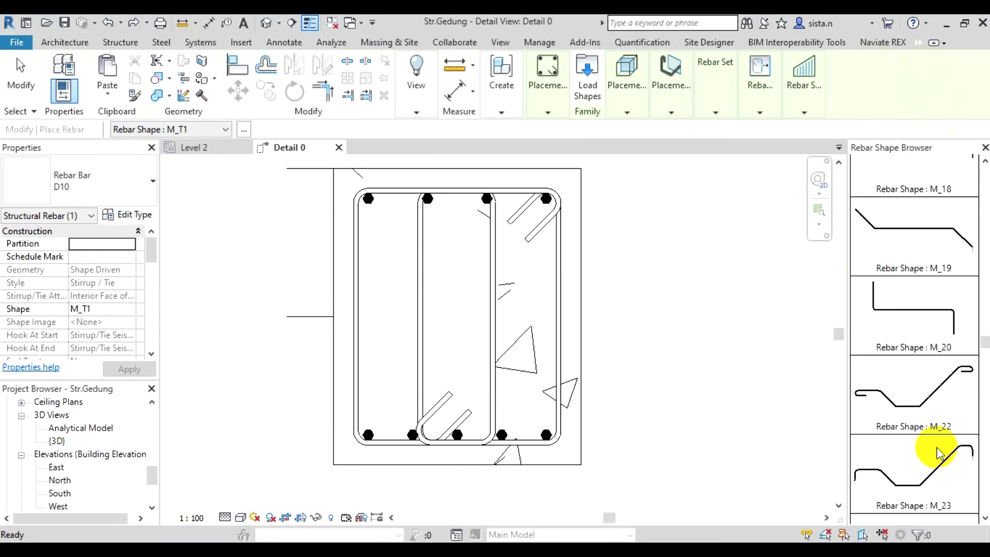
scroll(941, 456, up, 5)
scroll(941, 456, up, 5)
scroll(944, 461, up, 2)
scroll(939, 457, up, 4)
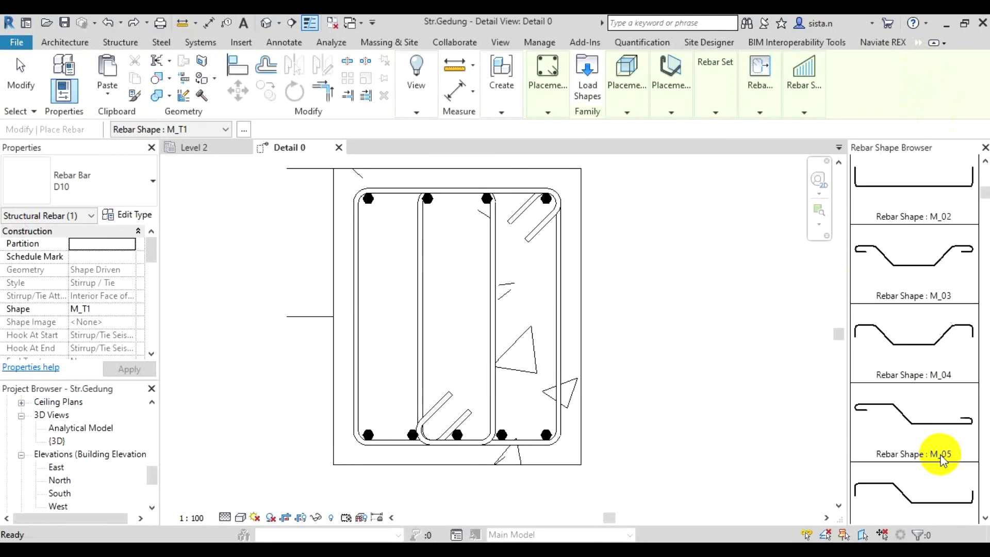
scroll(943, 458, up, 3)
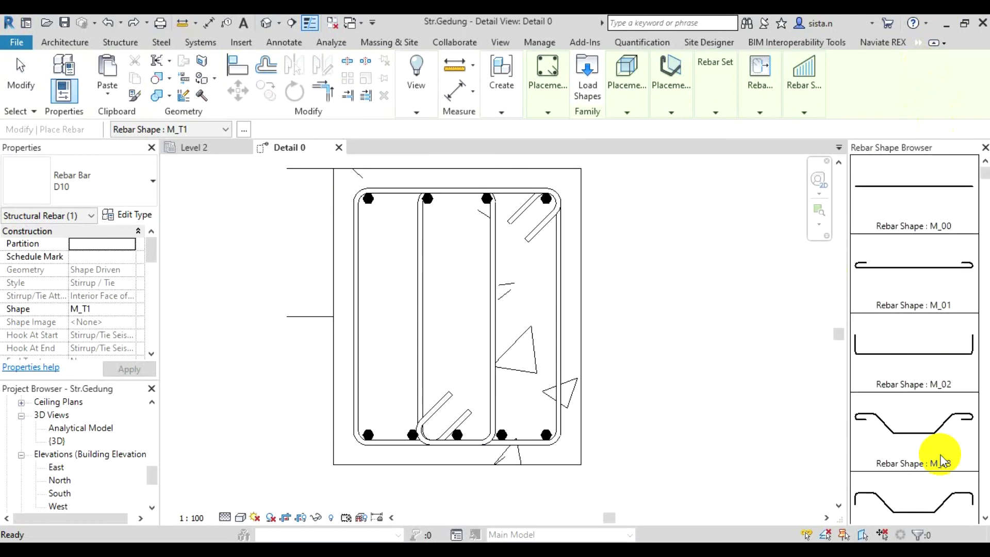
click(943, 267)
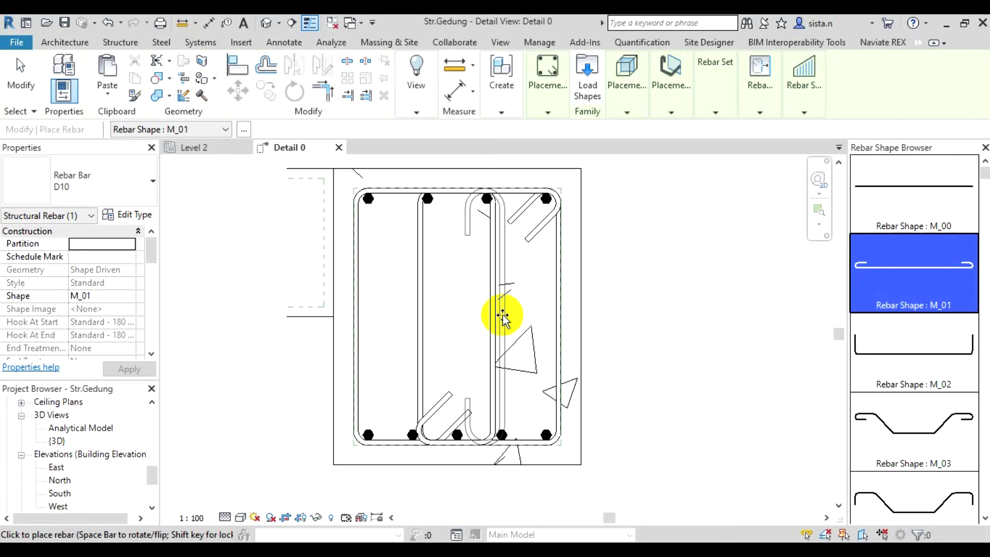
Place the D10 M_01 tie vertically in the right bay, spanning top to bottom bars
click(508, 319)
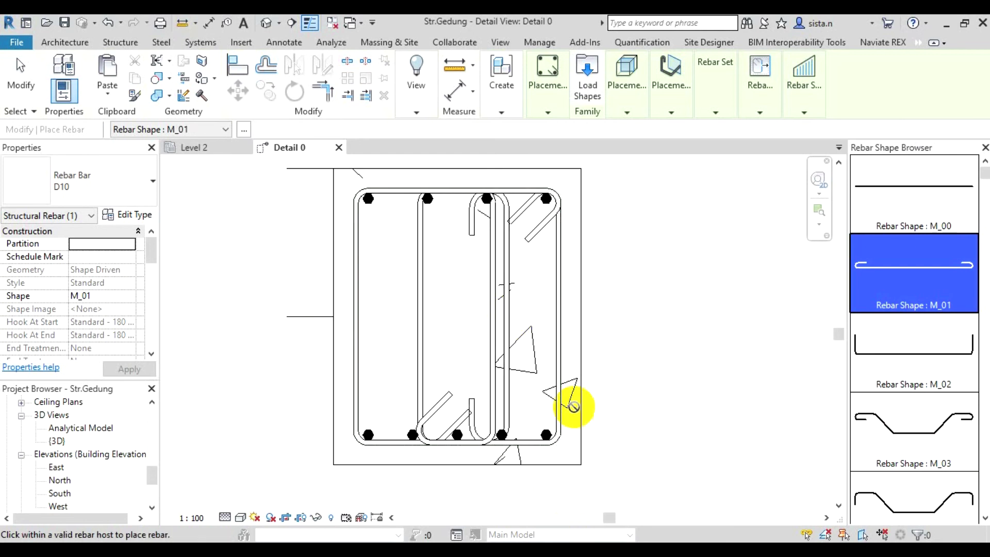
key(Escape)
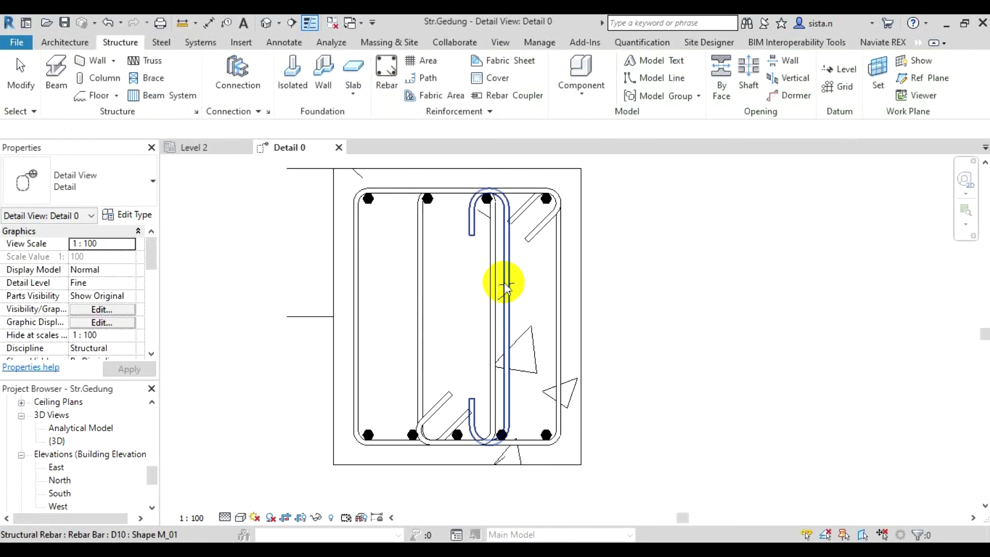
click(504, 287)
key(Escape)
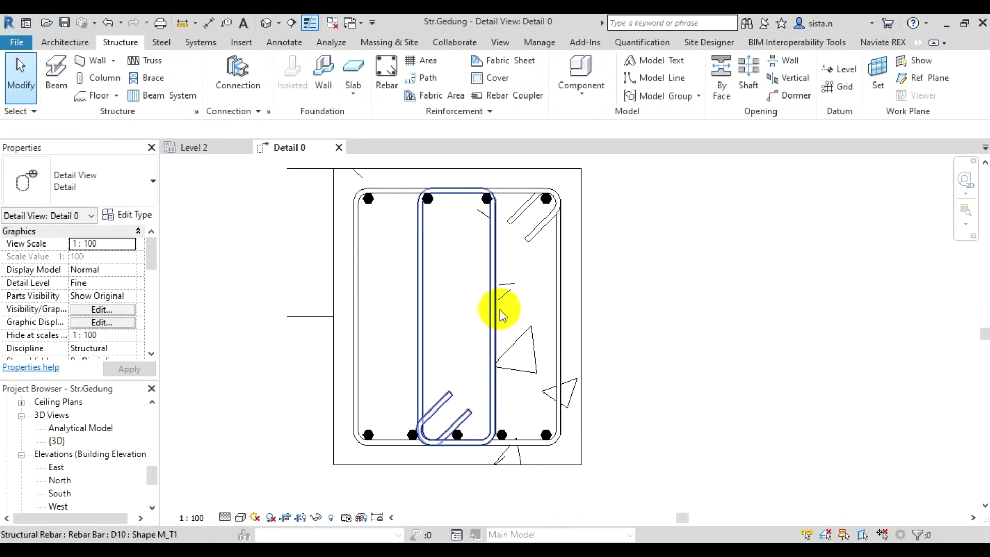